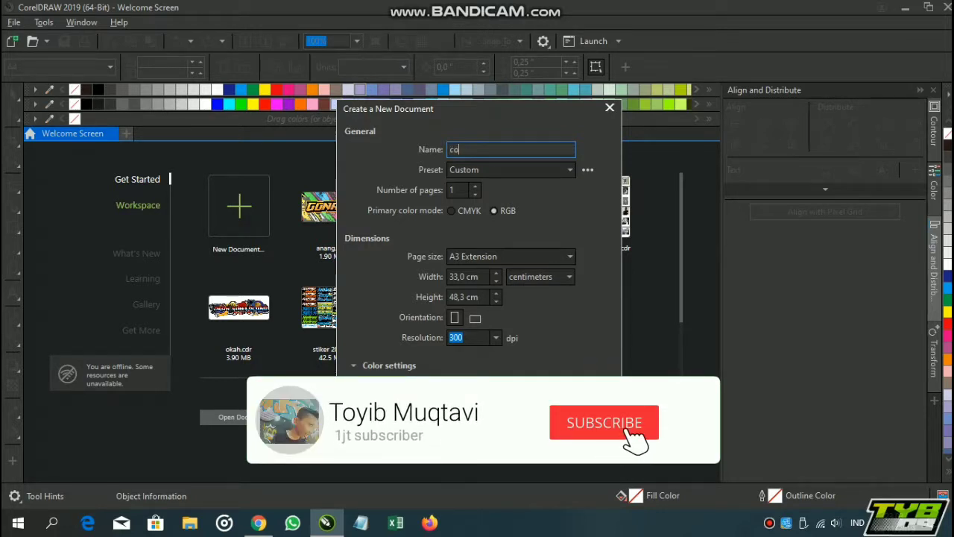
# Name the new document contoh and create it
pyautogui.write('ntoh')
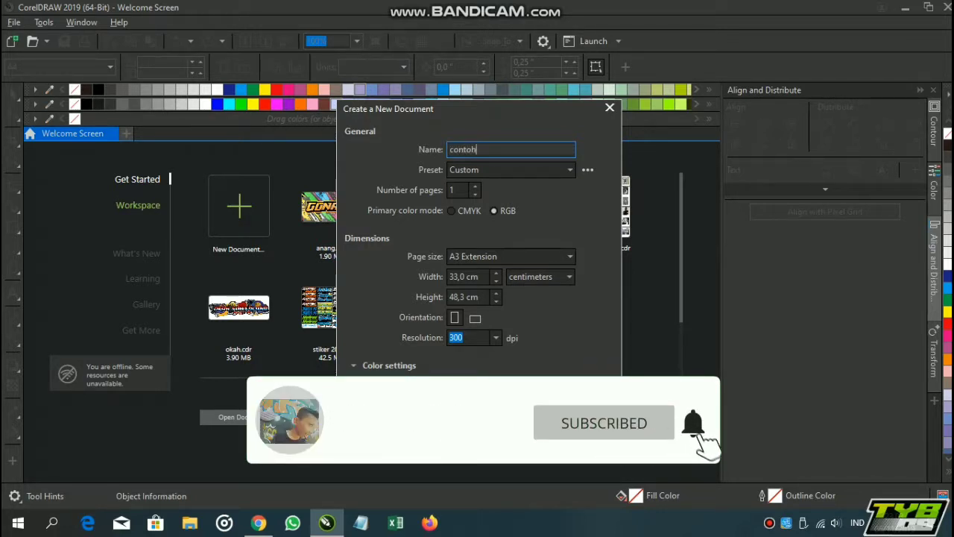
pyautogui.press('Return')
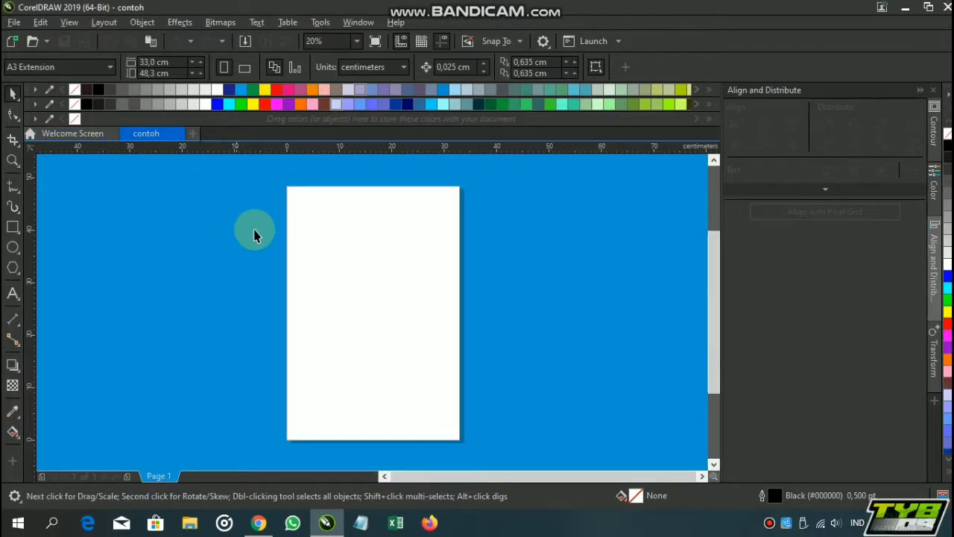
# Add the artistic text 27 beside the page and enlarge it to about 43 cm wide and 30 cm high
pyautogui.moveTo(465, 321); pyautogui.dragTo(526, 300)
pyautogui.scroll(-2, 540, 319)
pyautogui.scroll(2, 542, 322)
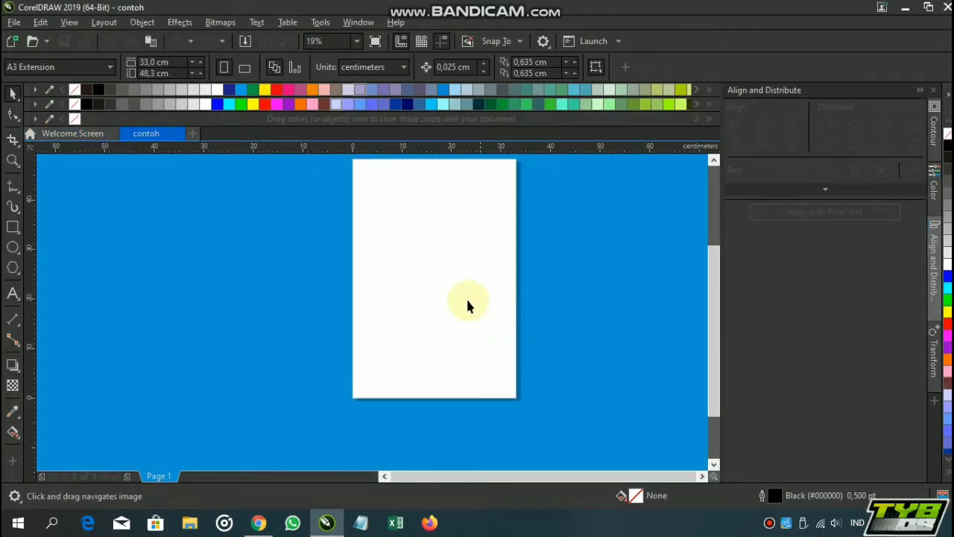
pyautogui.click(9, 293)
pyautogui.moveTo(228, 311); pyautogui.dragTo(333, 300)
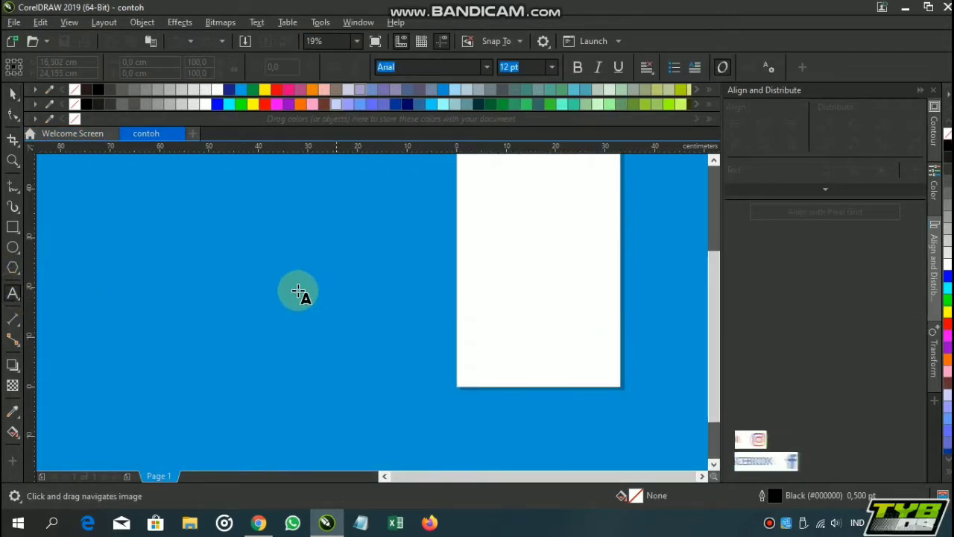
pyautogui.click(240, 279)
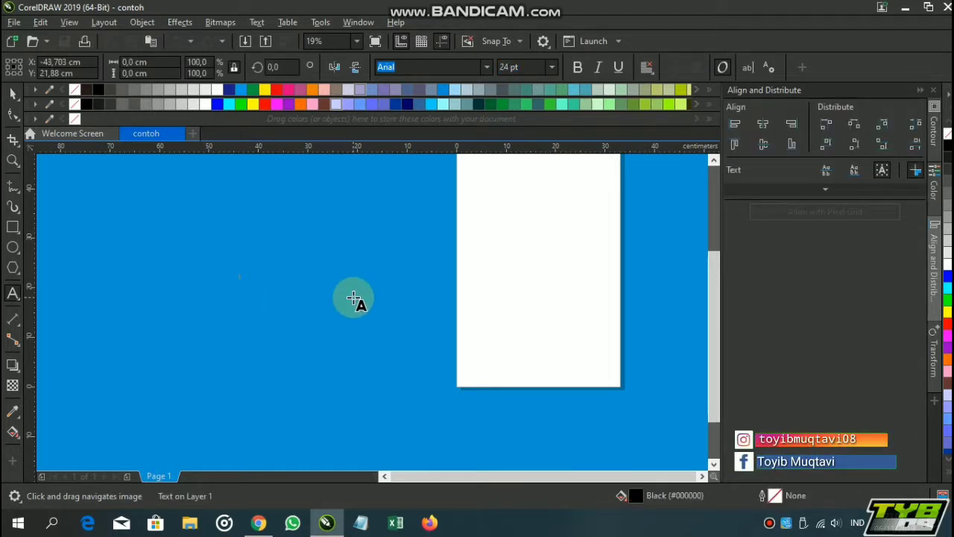
pyautogui.click(12, 94)
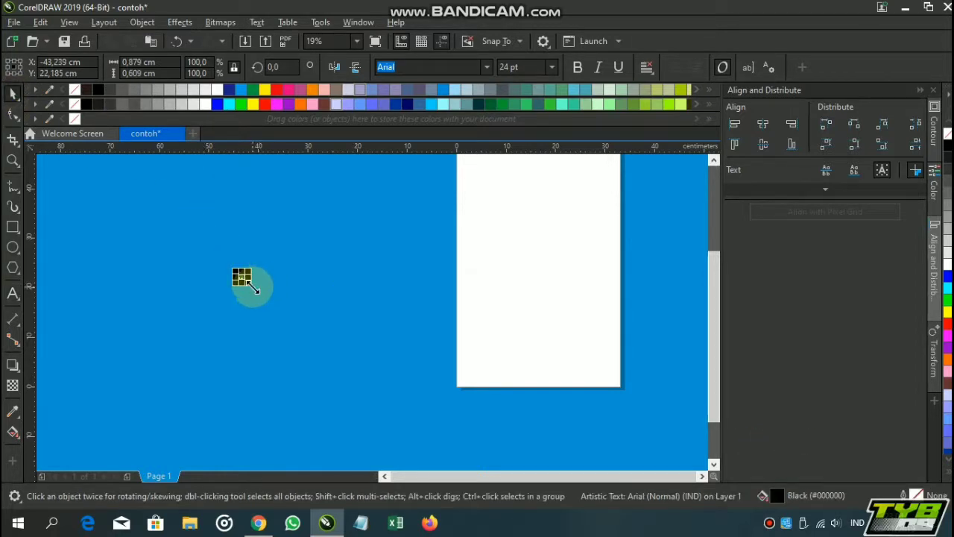
pyautogui.moveTo(252, 288); pyautogui.dragTo(576, 427)
pyautogui.moveTo(449, 288); pyautogui.dragTo(393, 213)
# Change the font of the 27 text to Demonized
pyautogui.click(486, 67)
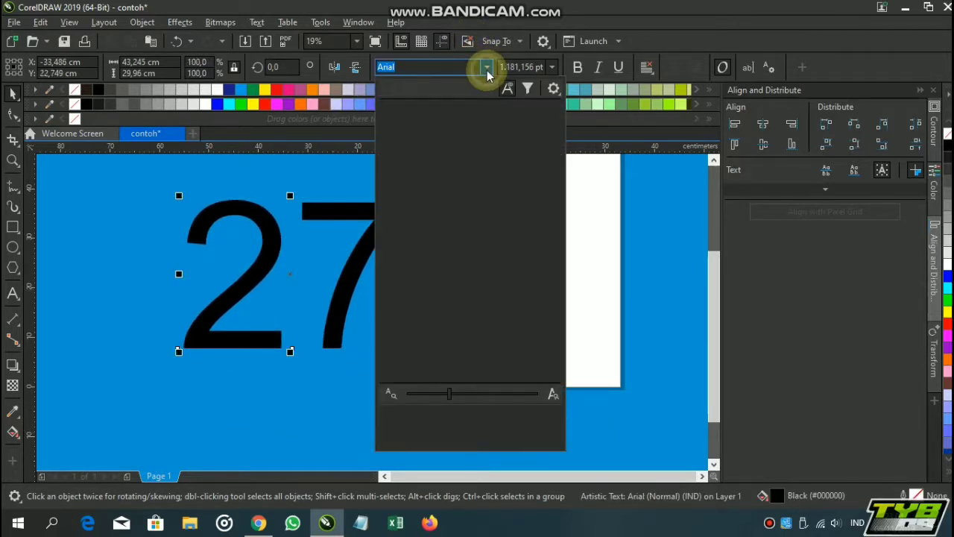
pyautogui.write('de')
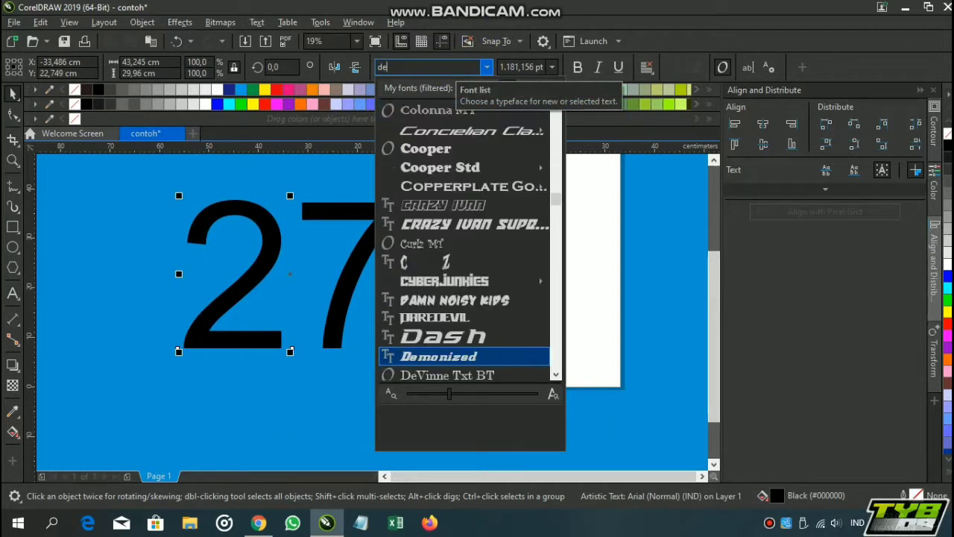
pyautogui.click(449, 107)
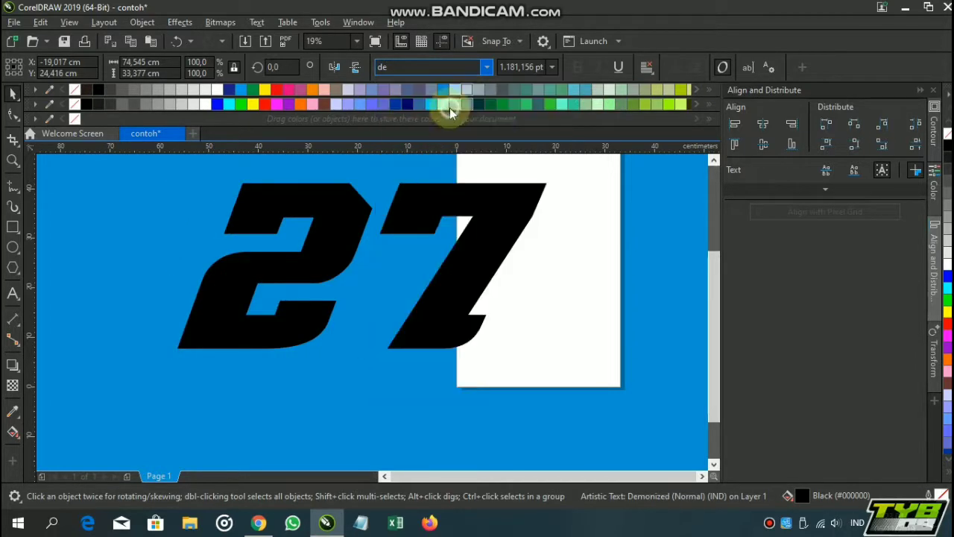
# Move the 7 closer to the 2 with the Shape tool, giving it a -7 % horizontal and 0 % vertical character offset
pyautogui.scroll(-1, 412, 217)
pyautogui.moveTo(411, 217); pyautogui.dragTo(416, 244)
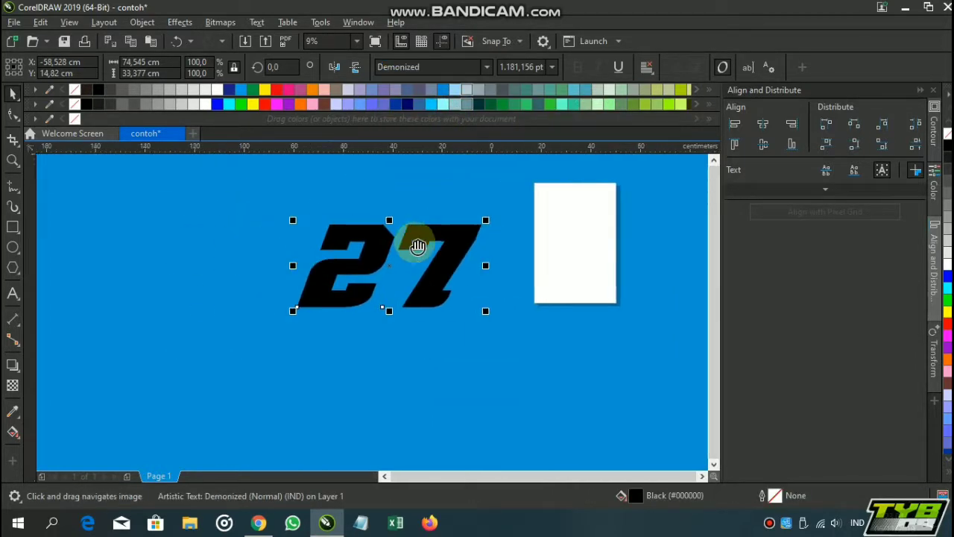
pyautogui.click(409, 364)
pyautogui.click(362, 255)
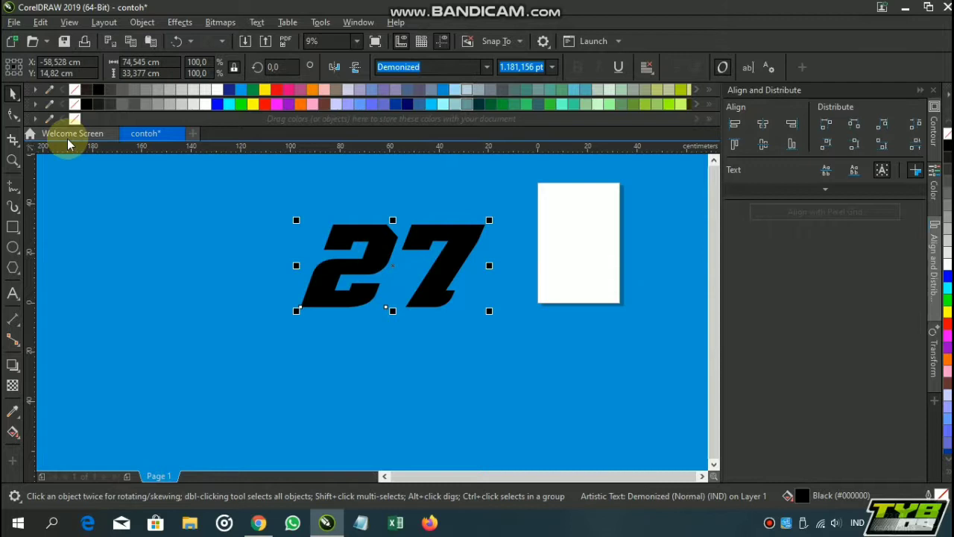
pyautogui.click(13, 112)
pyautogui.scroll(2, 386, 315)
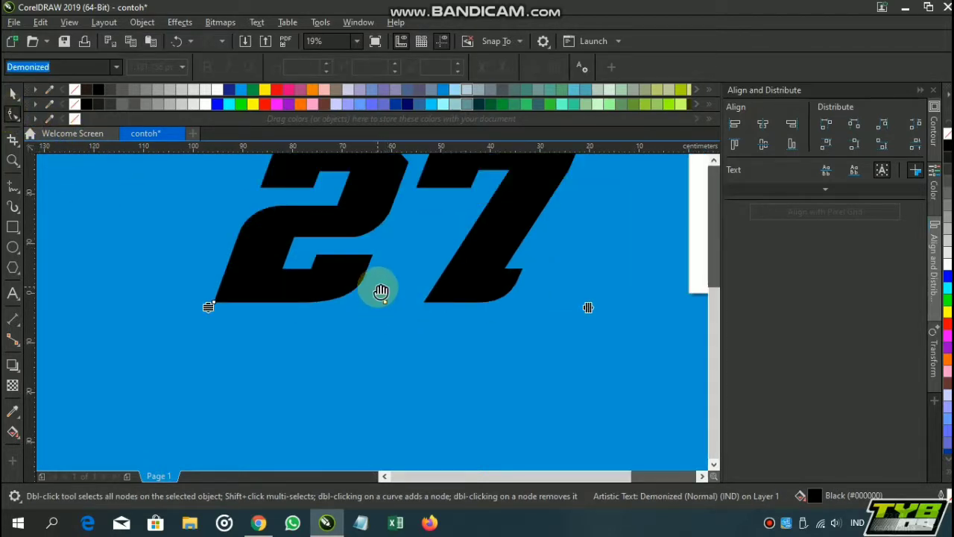
pyautogui.click(387, 350)
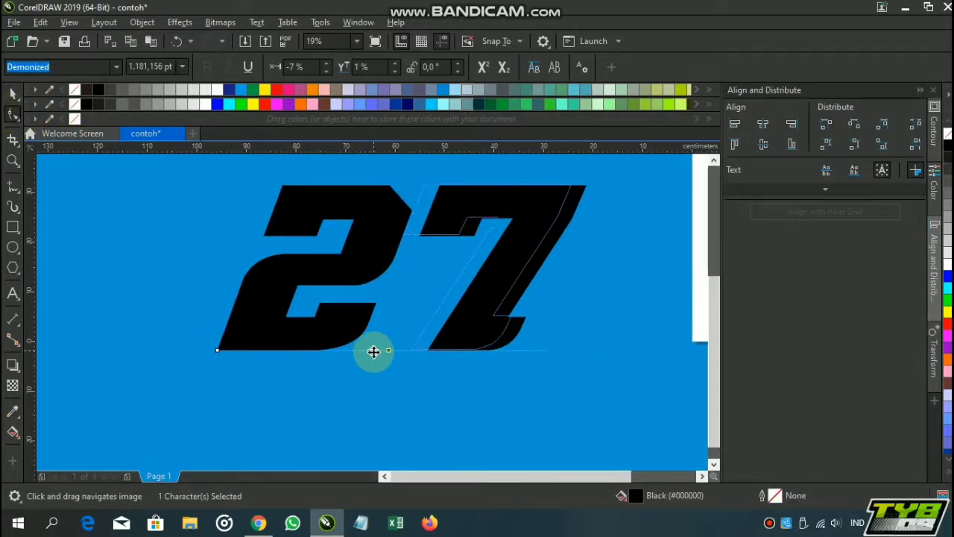
pyautogui.moveTo(377, 352); pyautogui.dragTo(364, 352)
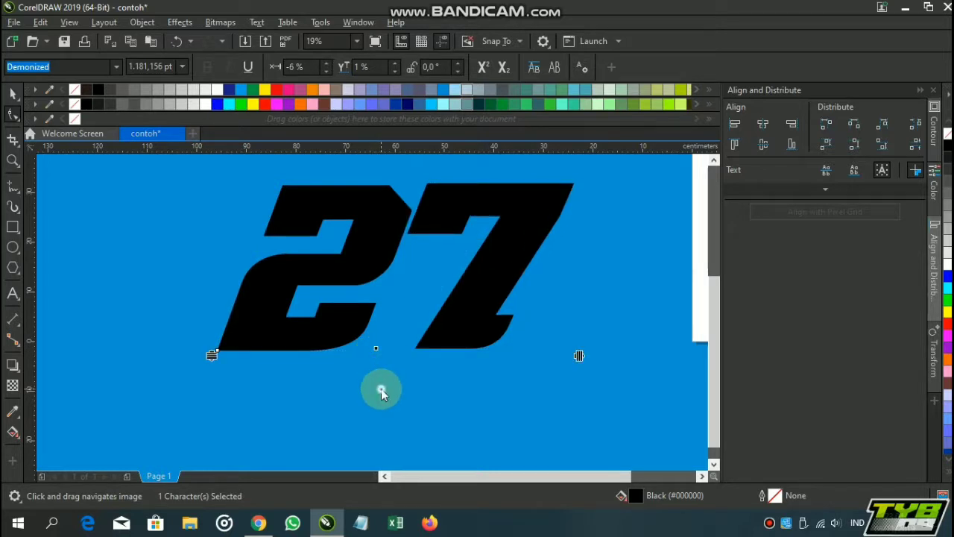
pyautogui.click(376, 351)
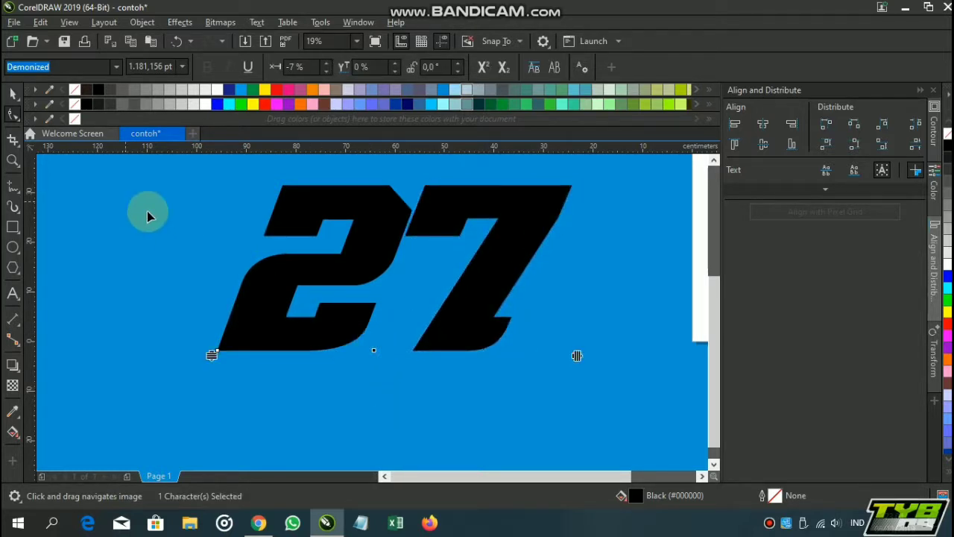
pyautogui.click(13, 93)
pyautogui.click(229, 274)
pyautogui.scroll(-2, 355, 280)
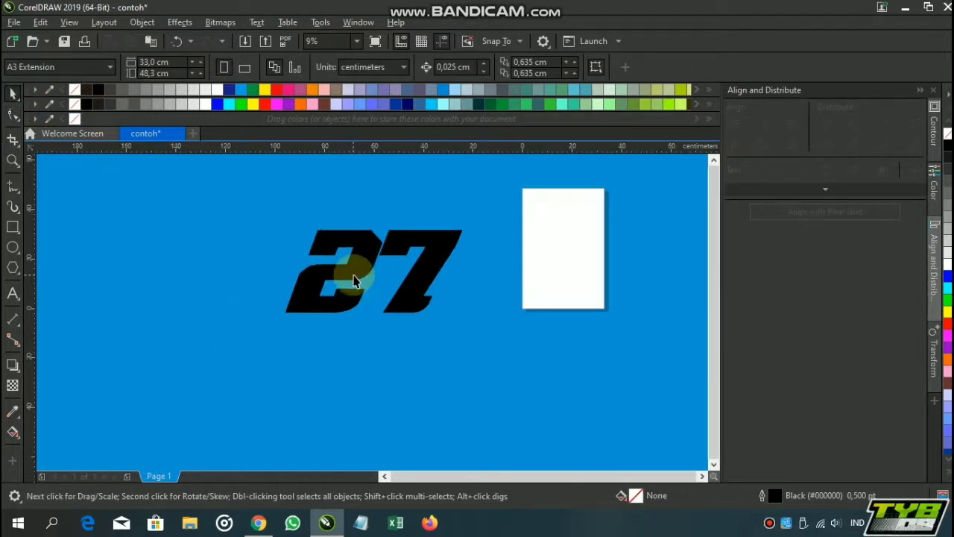
# Try slanting the 27 text further to the right and undo the skew
pyautogui.click(360, 257)
pyautogui.scroll(2, 362, 221)
pyautogui.click(383, 222)
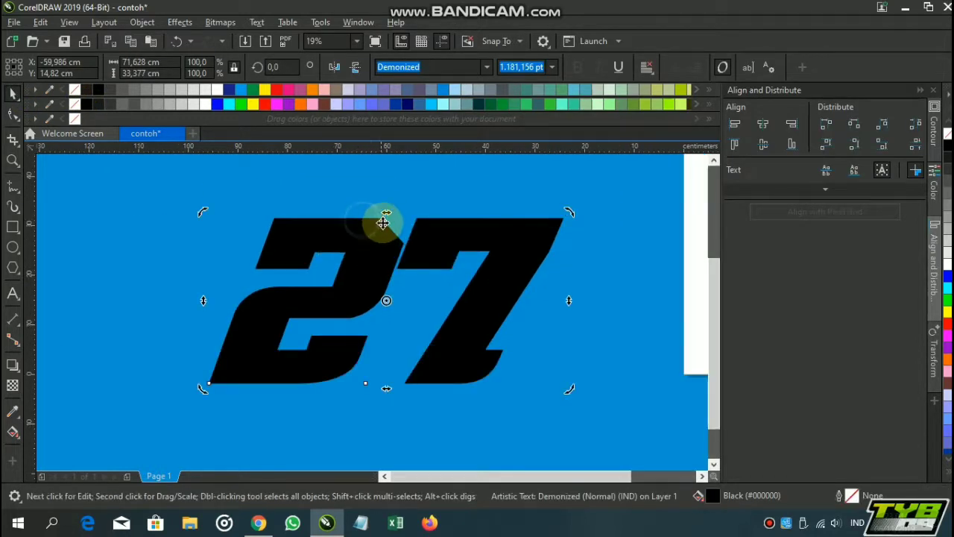
pyautogui.moveTo(386, 214); pyautogui.dragTo(399, 226)
pyautogui.click(373, 197)
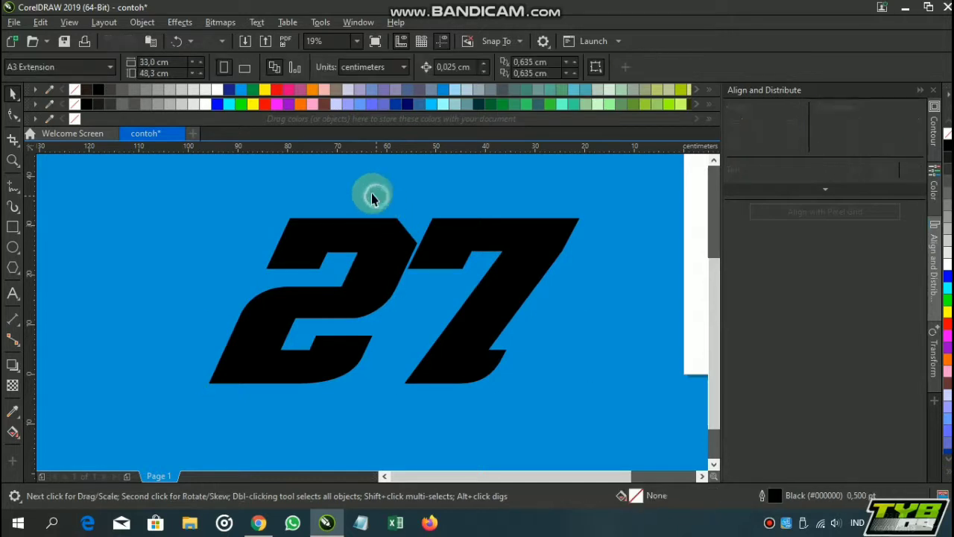
pyautogui.click(177, 45)
pyautogui.scroll(-1, 440, 237)
# Fill the 27 text with orange (#FF6600)
pyautogui.click(383, 194)
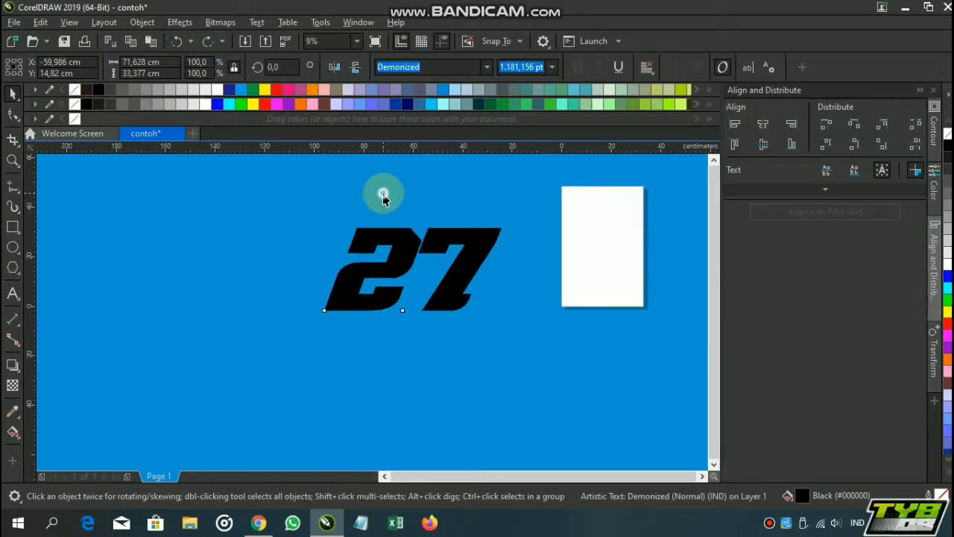
pyautogui.click(402, 251)
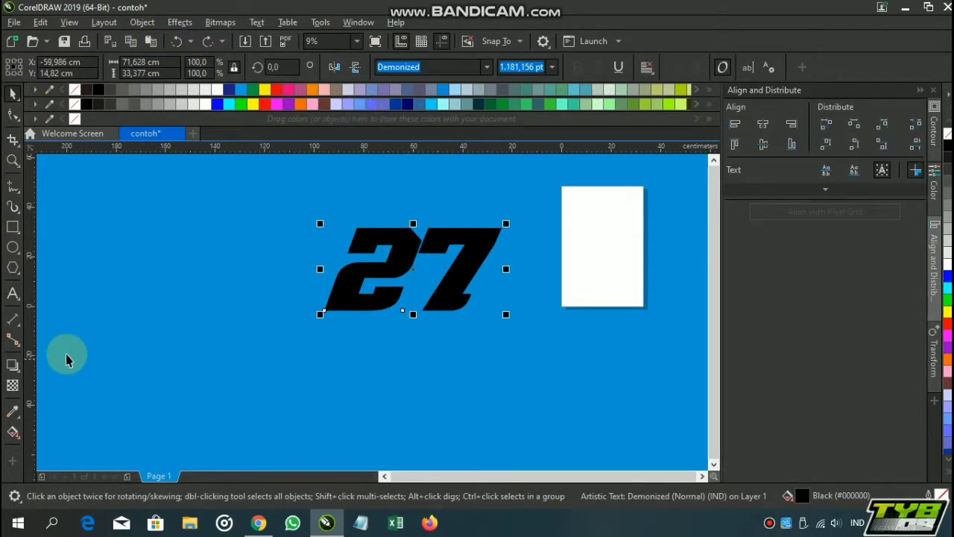
pyautogui.click(246, 90)
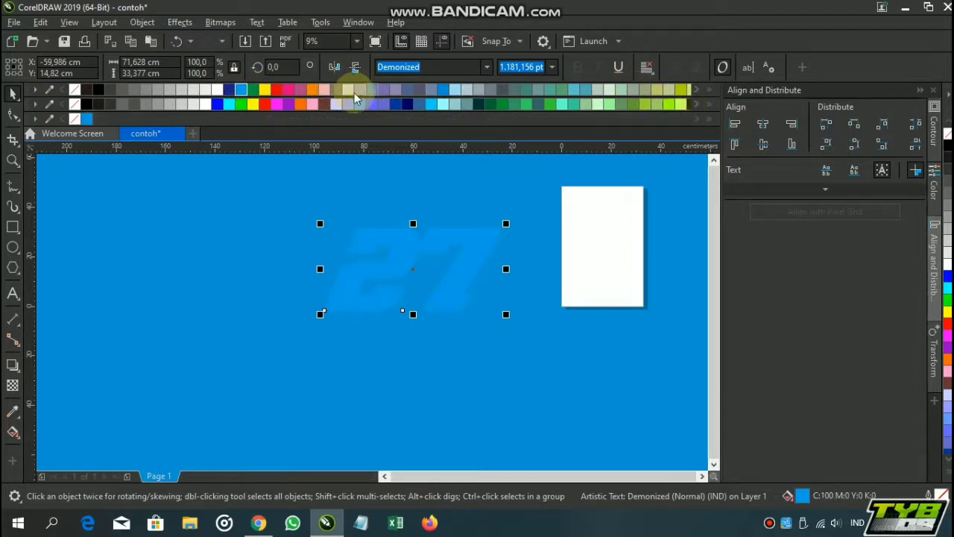
pyautogui.click(265, 90)
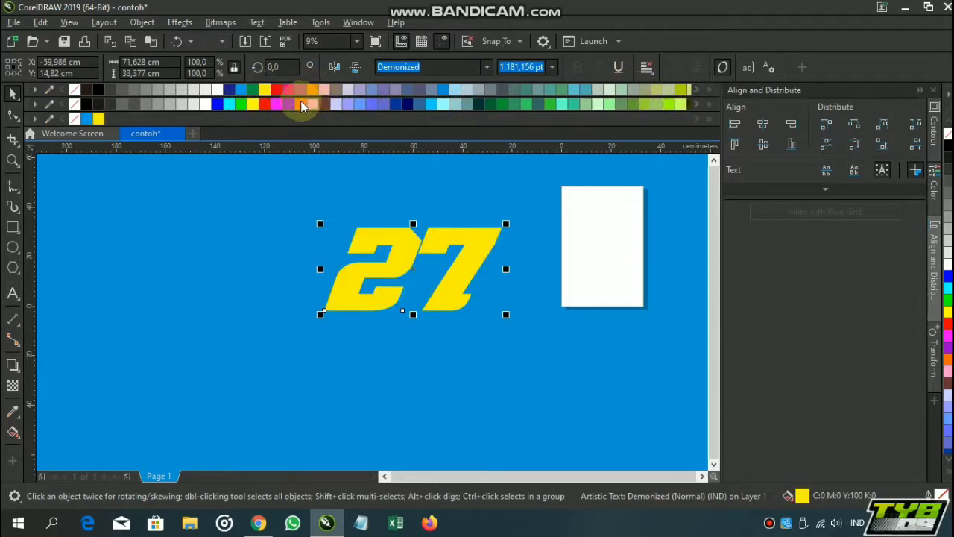
pyautogui.click(301, 104)
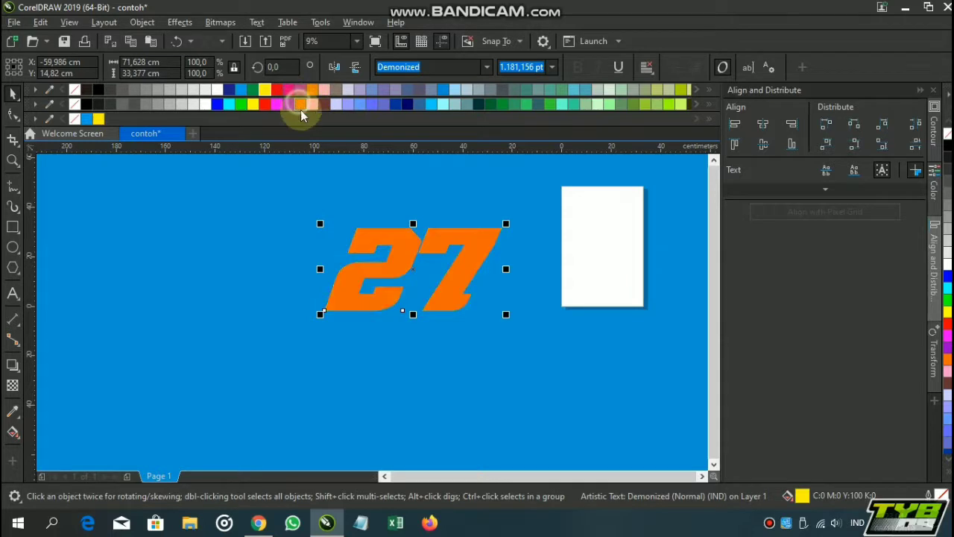
# Apply a one-step outside contour to the 27 text with an offset of about 1 cm
pyautogui.click(21, 375)
pyautogui.click(18, 367)
pyautogui.click(18, 366)
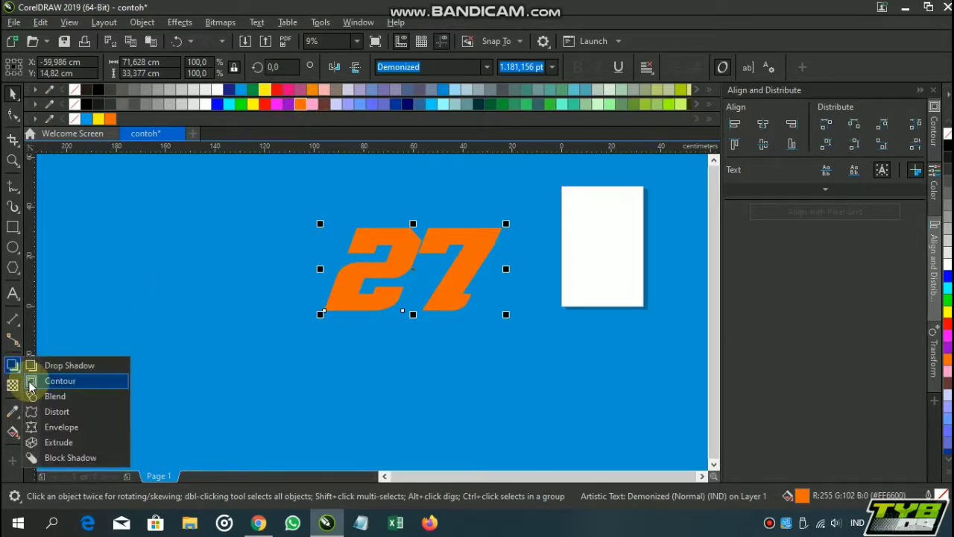
pyautogui.click(75, 381)
pyautogui.scroll(4, 402, 198)
pyautogui.moveTo(390, 257); pyautogui.dragTo(381, 238)
pyautogui.scroll(-2, 437, 213)
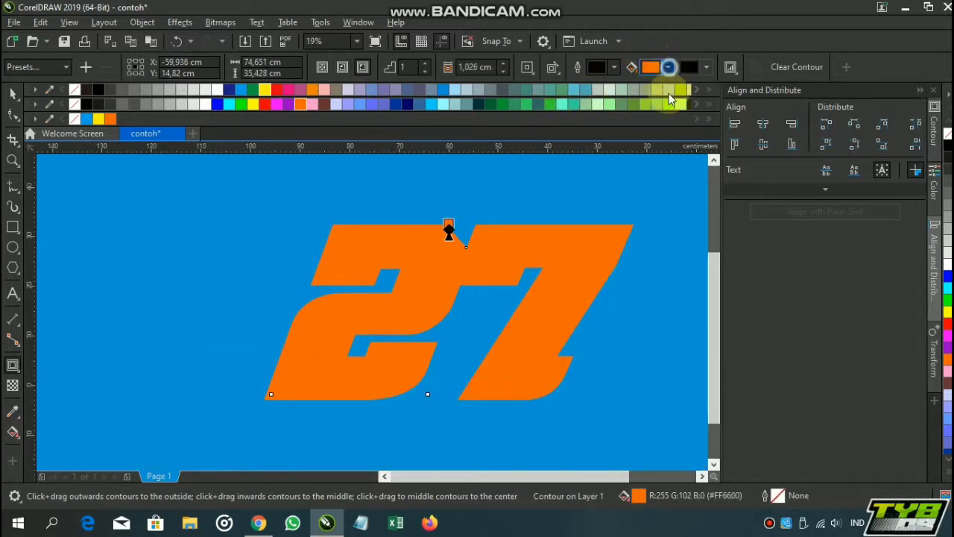
# Set the contour's fill color to black, using the RGB color model
pyautogui.click(669, 67)
pyautogui.moveTo(666, 184); pyautogui.dragTo(593, 328)
pyautogui.click(687, 116)
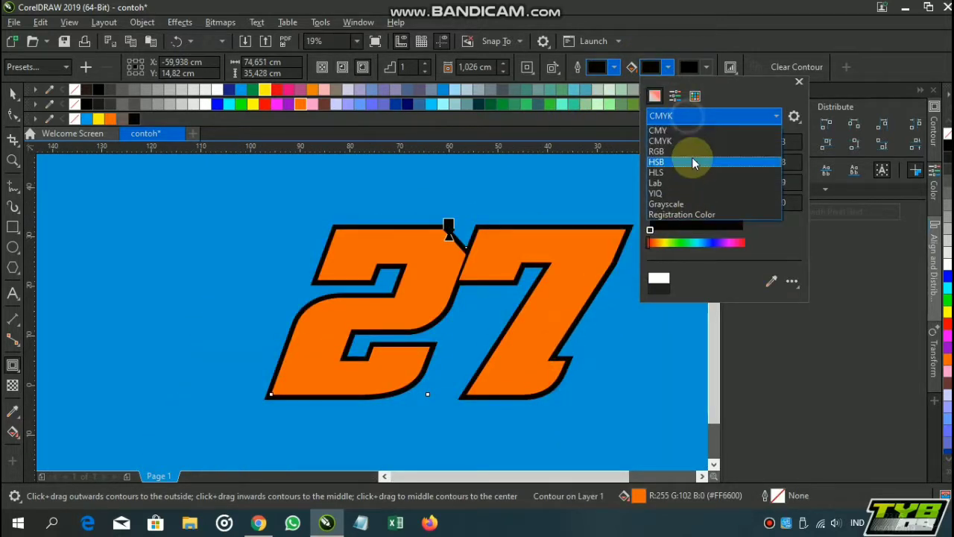
pyautogui.click(690, 155)
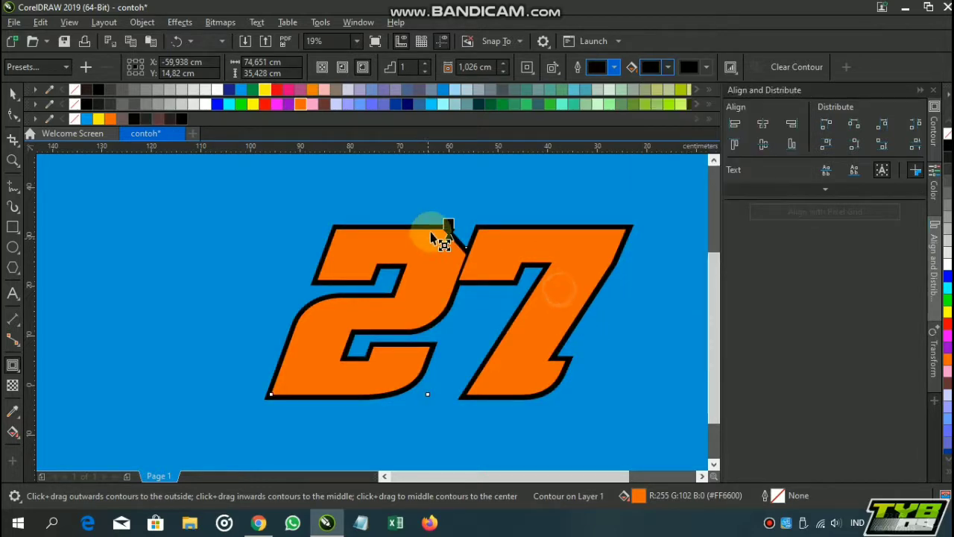
# Widen the black contour around the 27 to an offset of about 2 cm
pyautogui.scroll(4, 468, 221)
pyautogui.moveTo(485, 217); pyautogui.dragTo(485, 202)
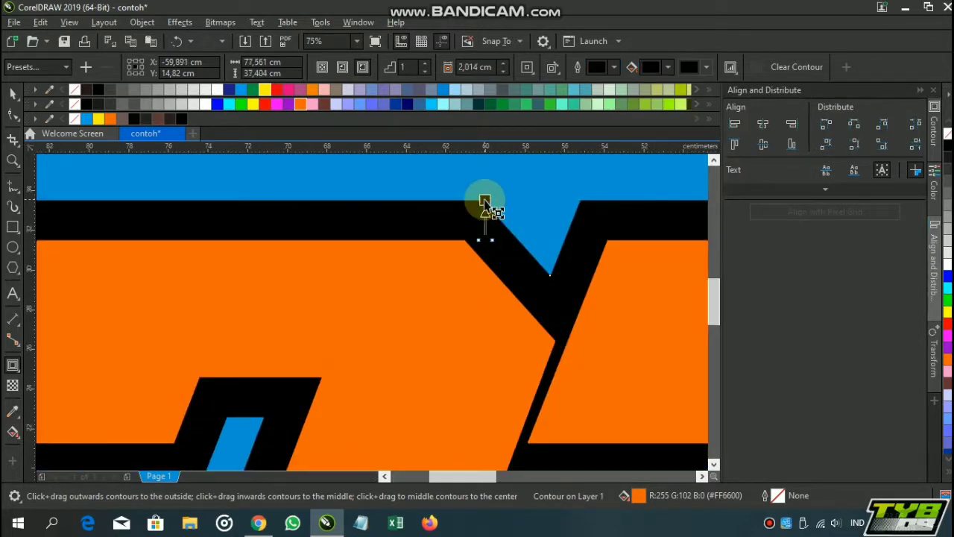
pyautogui.scroll(-4, 485, 199)
pyautogui.scroll(2, 485, 198)
pyautogui.click(12, 93)
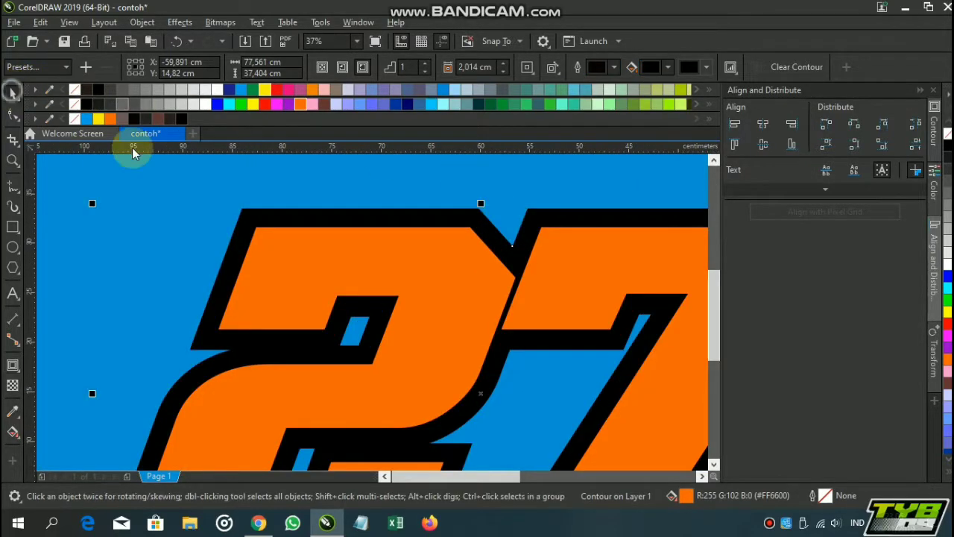
pyautogui.scroll(-4, 288, 191)
pyautogui.moveTo(294, 195); pyautogui.dragTo(387, 217)
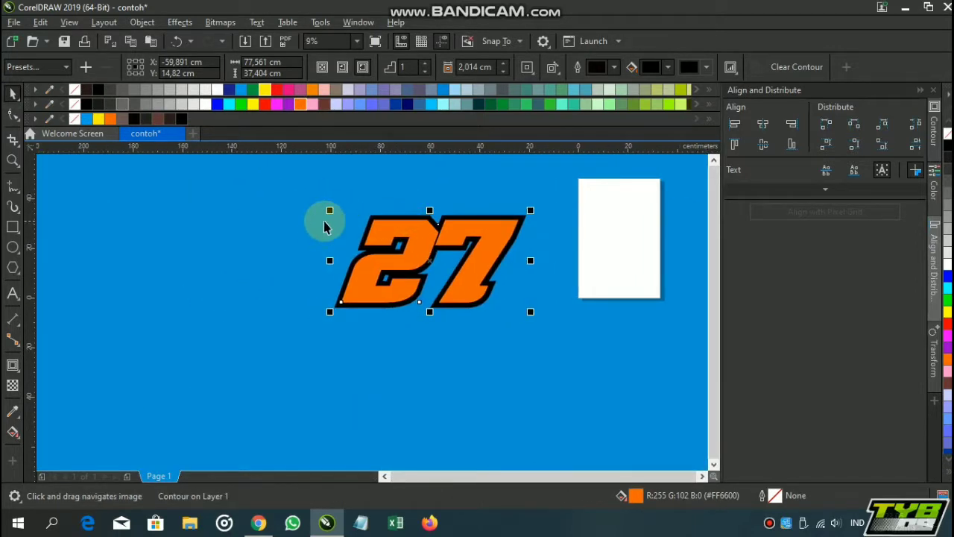
pyautogui.click(400, 188)
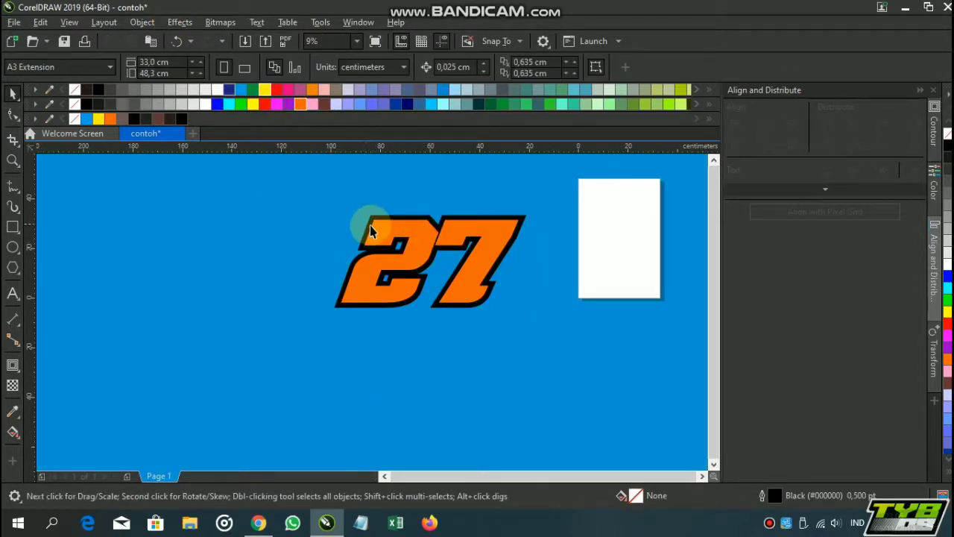
# Place a black-filled copy of the contoured 27 behind the original, about 3 cm to the right and 2 cm down
pyautogui.click(395, 236)
pyautogui.scroll(2, 350, 309)
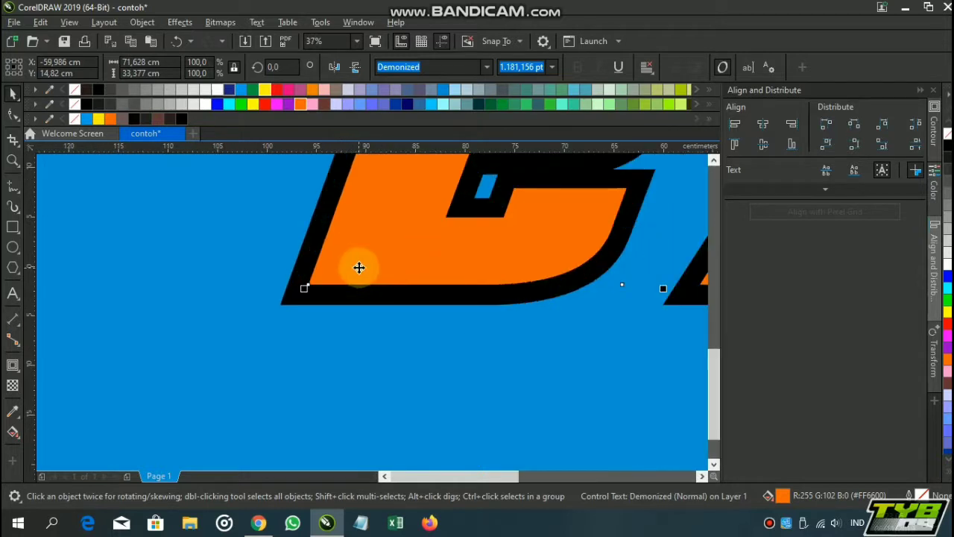
pyautogui.moveTo(359, 267); pyautogui.dragTo(388, 317)
pyautogui.click(249, 229)
pyautogui.click(362, 329)
pyautogui.click(359, 296)
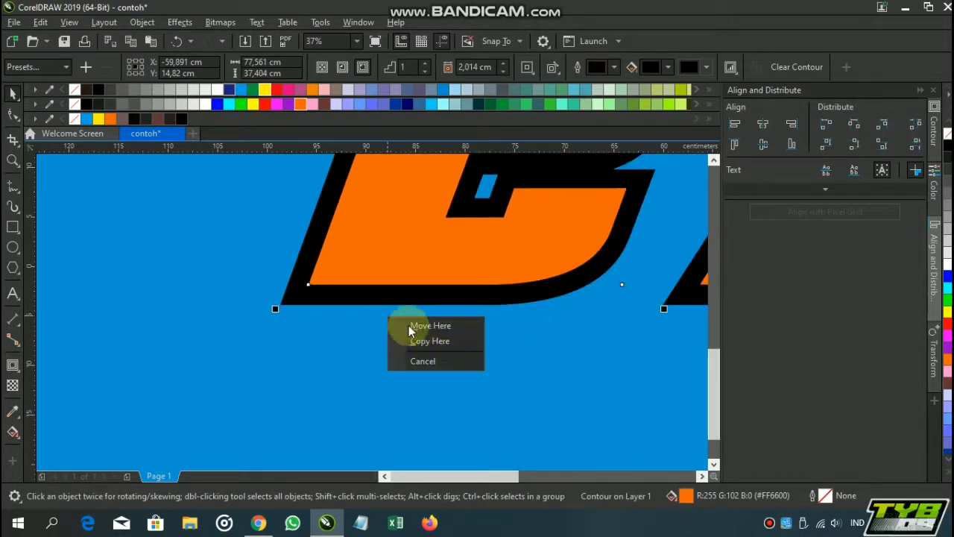
pyautogui.click(415, 336)
pyautogui.hotkey('ctrl', 'pagedown')
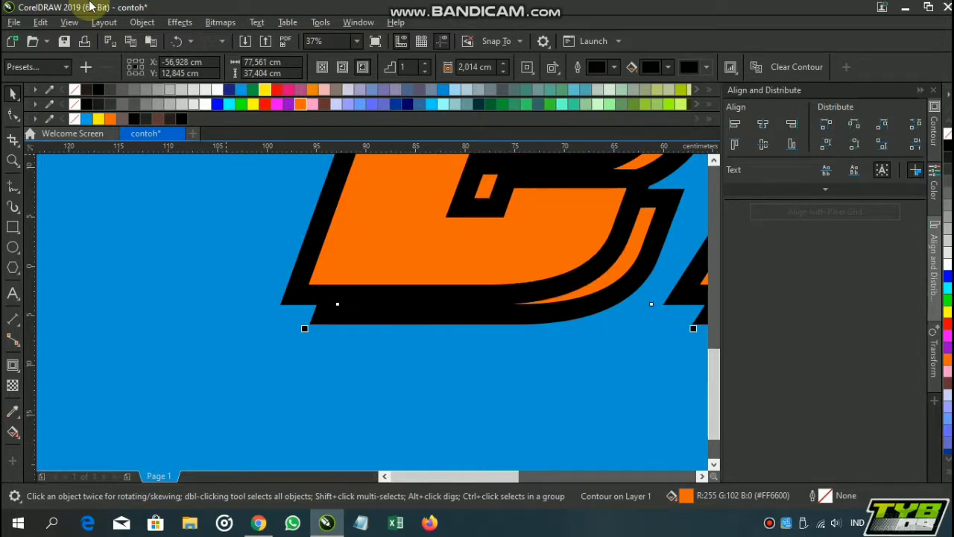
pyautogui.scroll(-5, 330, 294)
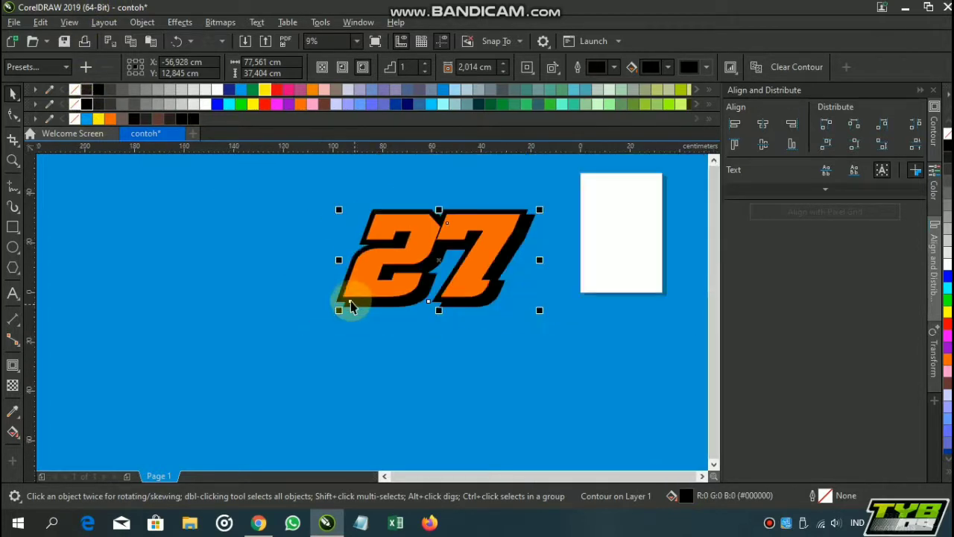
pyautogui.click(288, 271)
pyautogui.scroll(3, 435, 254)
pyautogui.click(423, 235)
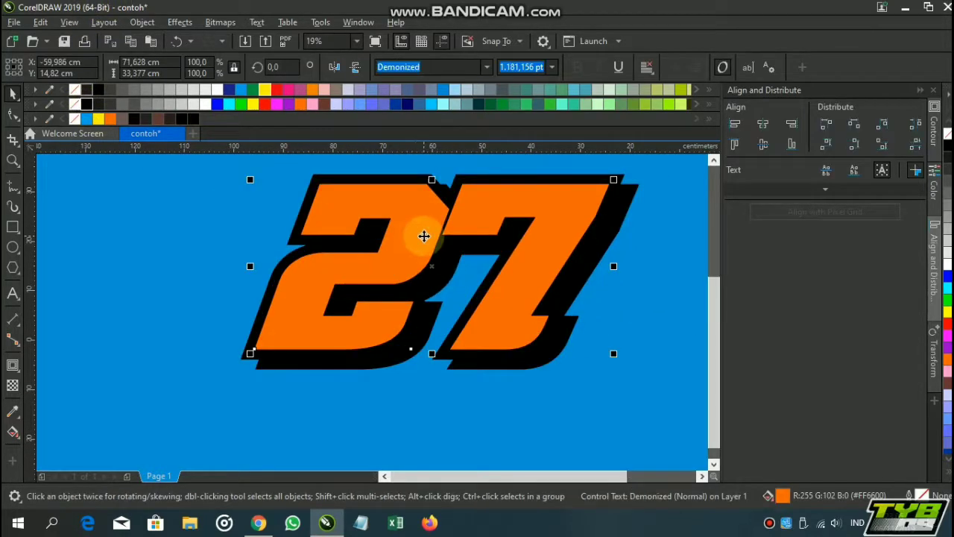
pyautogui.click(232, 247)
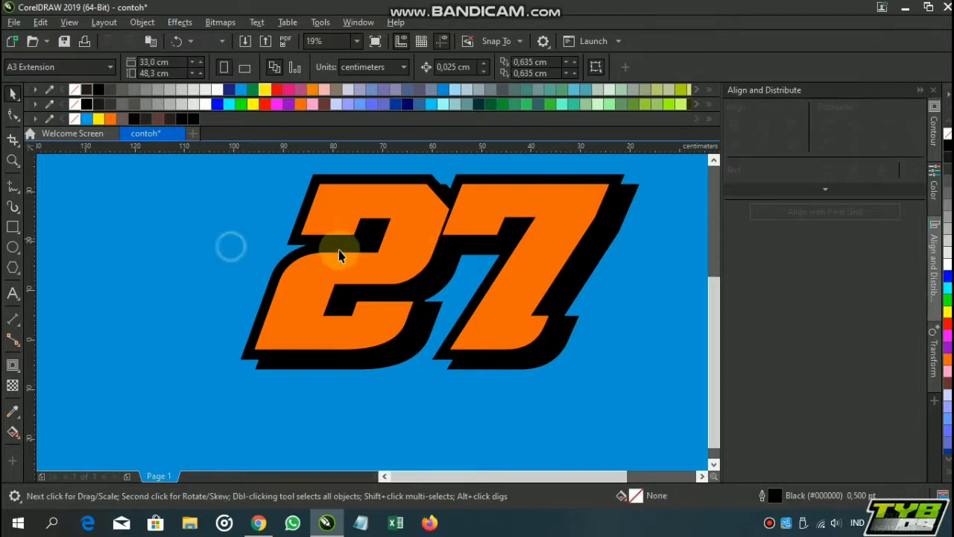
pyautogui.click(335, 273)
pyautogui.click(208, 268)
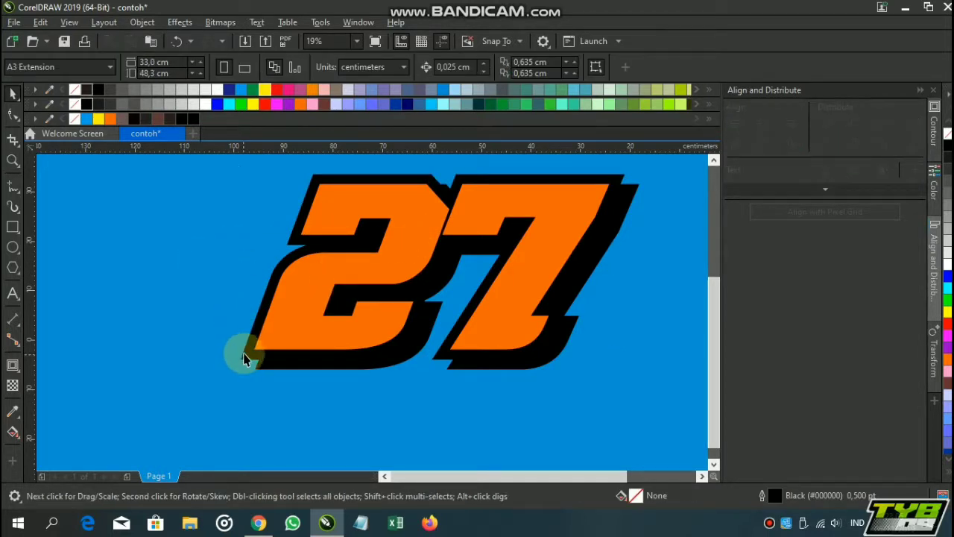
pyautogui.click(245, 352)
pyautogui.click(166, 283)
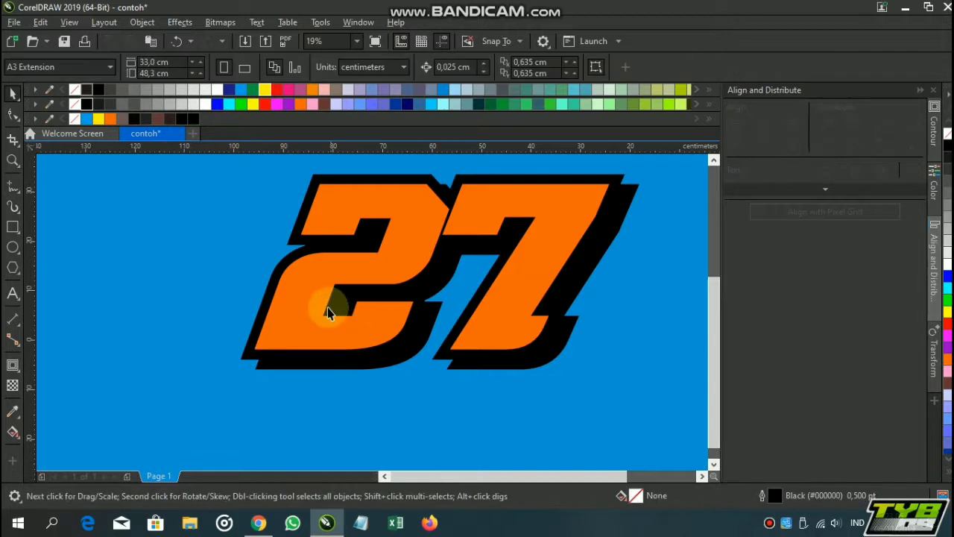
# Apply a linear fountain fill to the 27, fading from orange at the base to yellow at the top
pyautogui.click(288, 296)
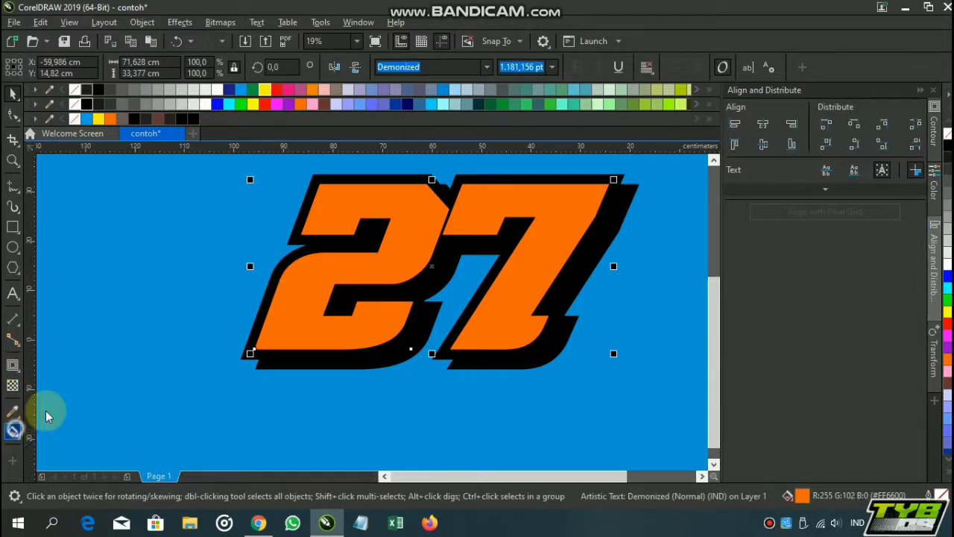
pyautogui.moveTo(353, 342); pyautogui.dragTo(393, 270)
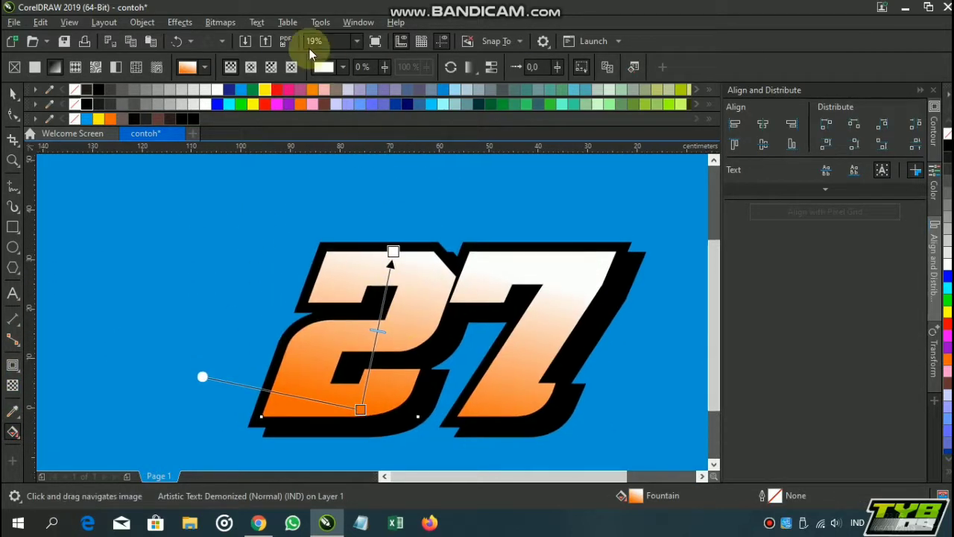
pyautogui.click(265, 90)
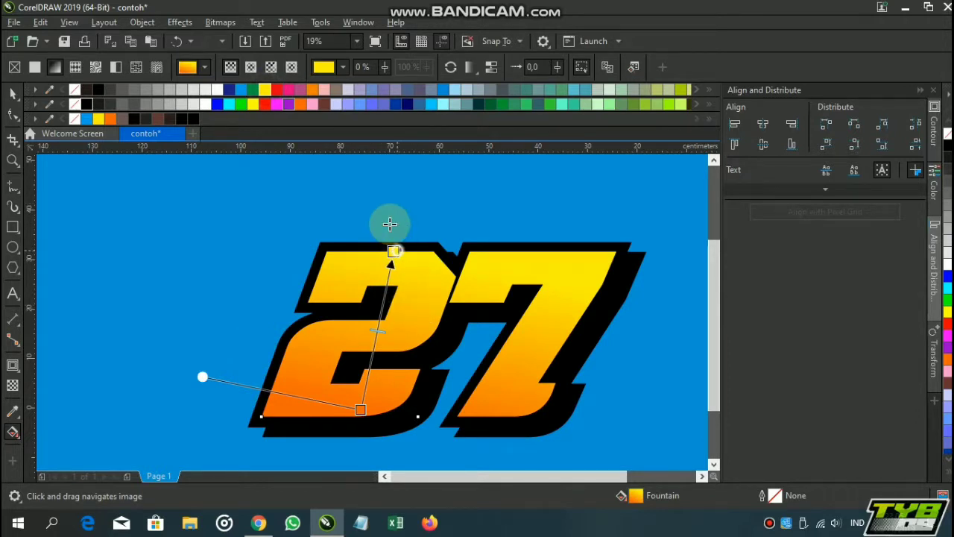
# Extend the gradient's yellow end above the 27 and adjust its orange end so the fade runs almost vertically
pyautogui.moveTo(390, 224); pyautogui.dragTo(366, 185)
pyautogui.scroll(-2, 373, 228)
pyautogui.moveTo(368, 319); pyautogui.dragTo(375, 326)
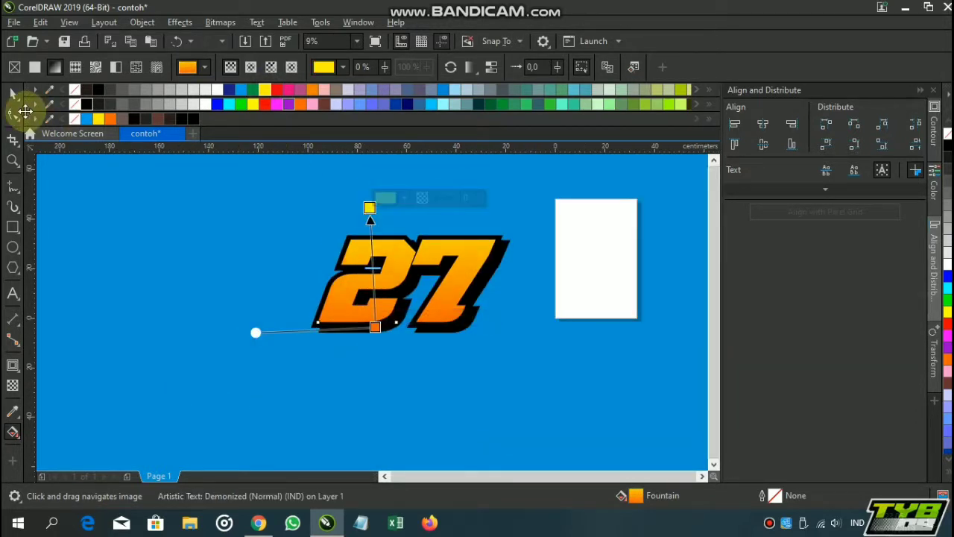
pyautogui.click(10, 97)
pyautogui.click(183, 251)
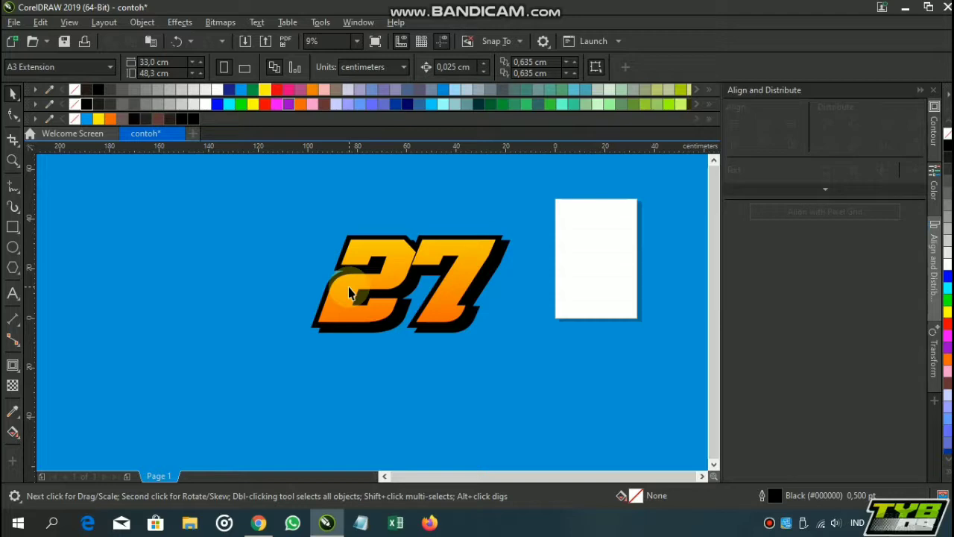
# Import the white halftone image 20190507_202939 from the Halftone folder and place it about 12.7 cm wide above the 2
pyautogui.hotkey('ctrl', 'i')
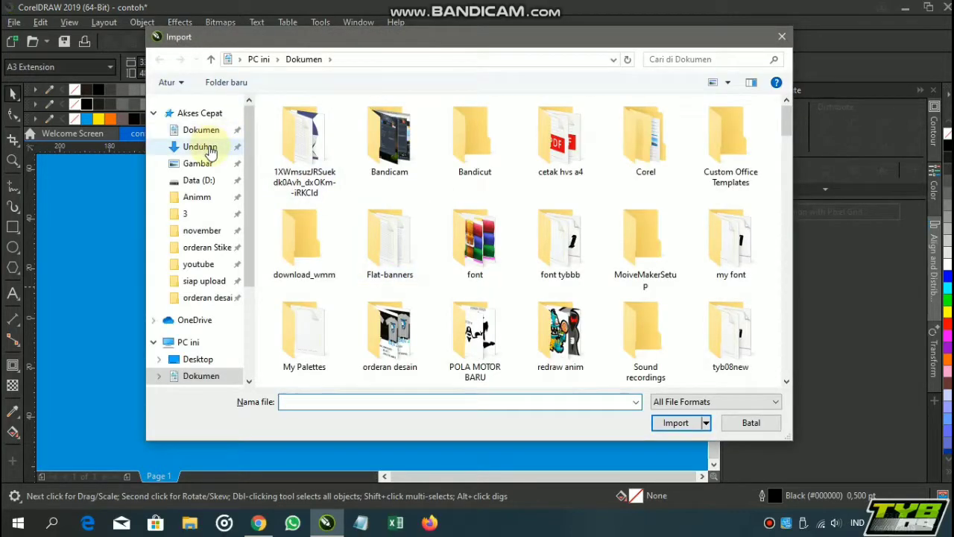
pyautogui.click(206, 166)
pyautogui.doubleClick(514, 154)
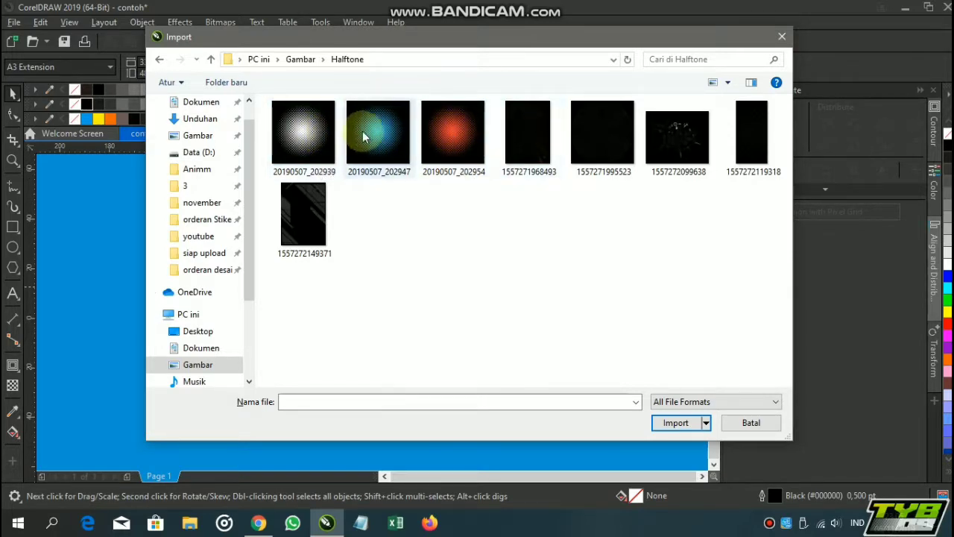
pyautogui.click(307, 123)
pyautogui.click(676, 423)
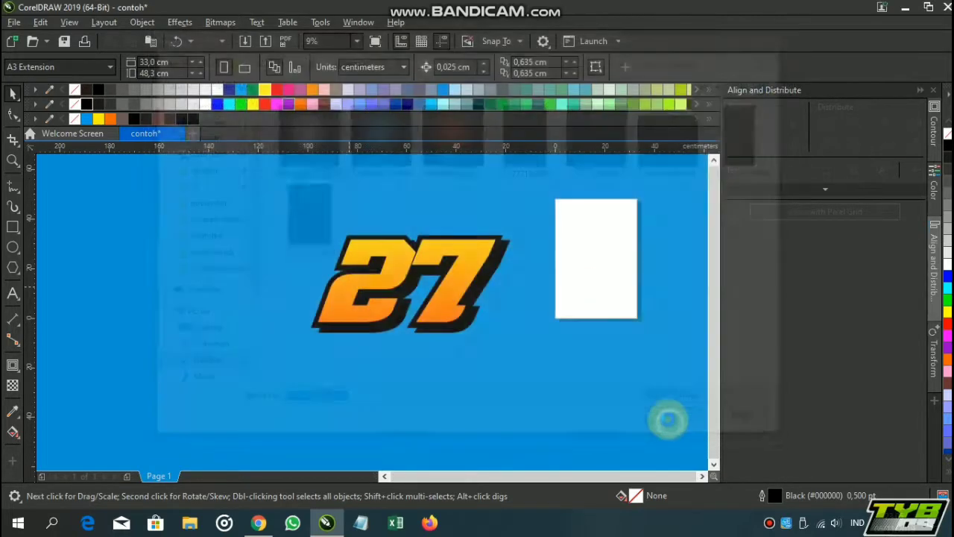
pyautogui.moveTo(304, 209); pyautogui.dragTo(403, 240)
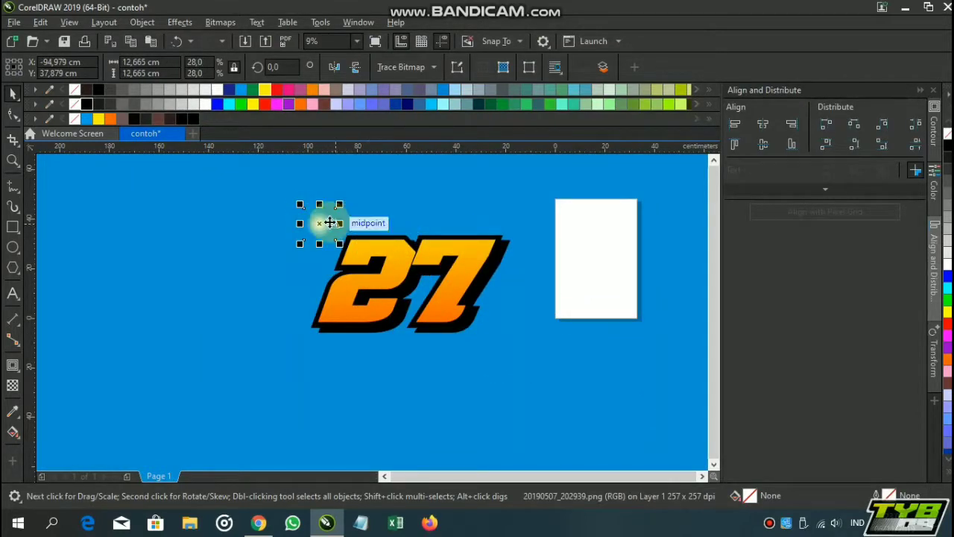
# Move the halftone image onto the top of the 2 and enlarge it to about 22.9 cm square
pyautogui.scroll(2, 330, 222)
pyautogui.moveTo(316, 225); pyautogui.dragTo(376, 246)
pyautogui.scroll(-1, 492, 266)
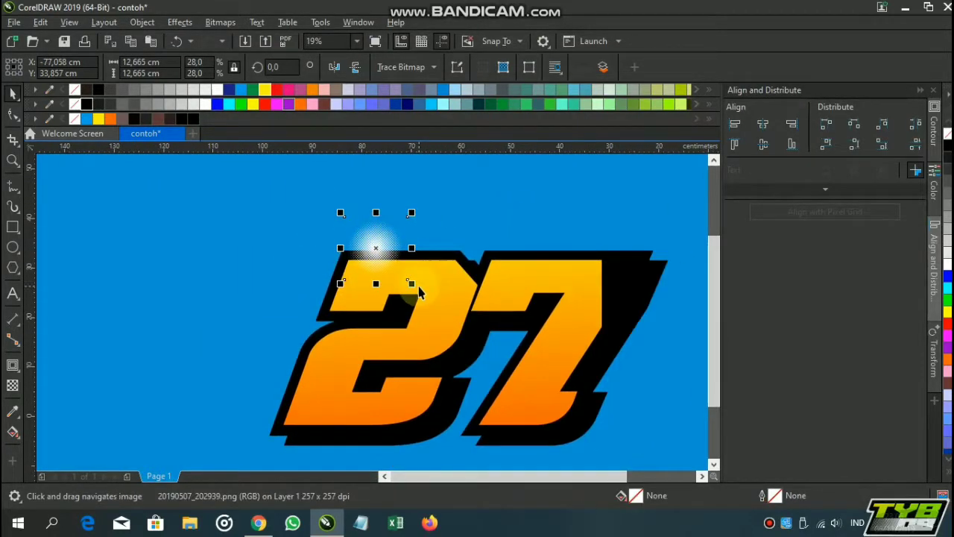
pyautogui.moveTo(414, 283); pyautogui.dragTo(464, 335)
pyautogui.scroll(-2, 464, 335)
pyautogui.scroll(2, 439, 283)
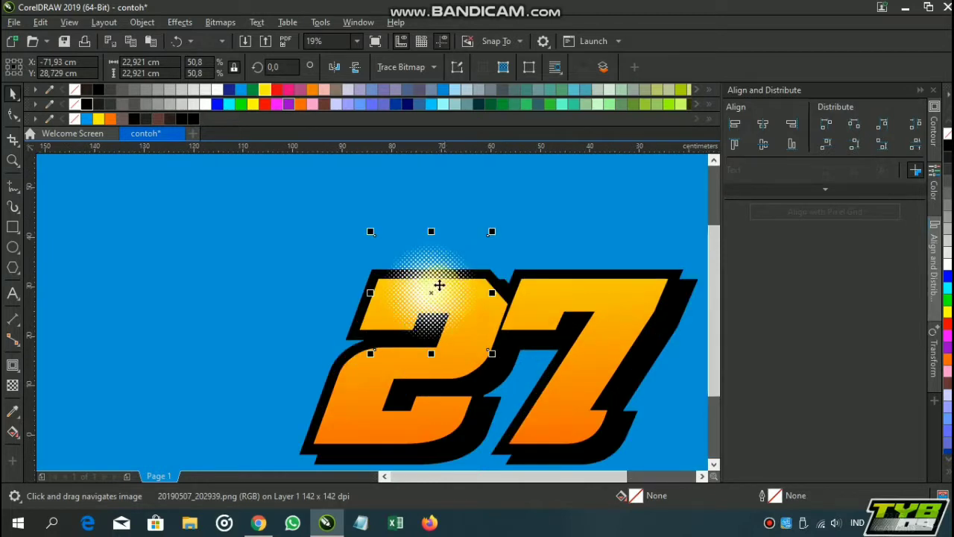
# Shift the halftone to the upper-left corner of the 2 and PowerClip it inside the 27
pyautogui.moveTo(439, 283); pyautogui.dragTo(380, 269)
pyautogui.rightClick(380, 268)
pyautogui.click(429, 294)
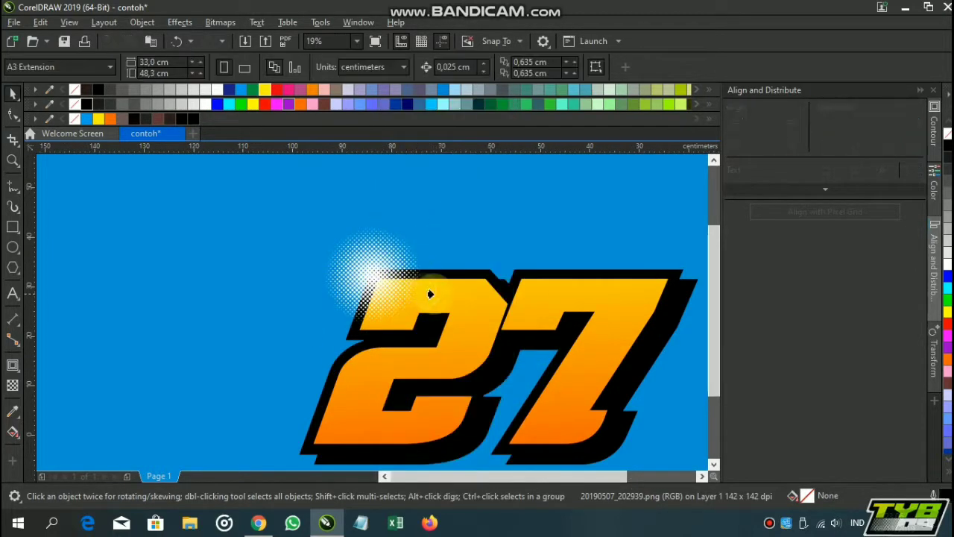
pyautogui.click(433, 293)
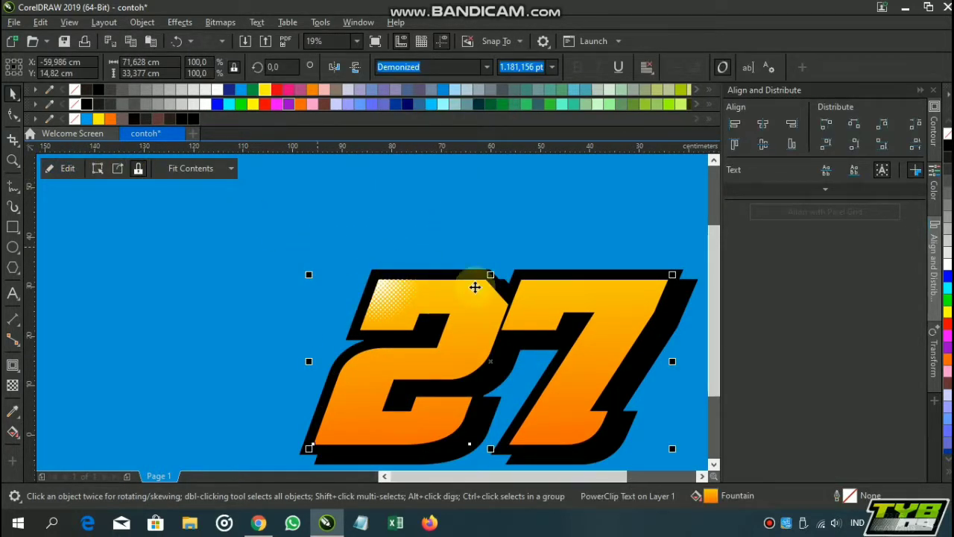
# Edit the 27's PowerClip contents and place a copy of the halftone over the upper part of the 7
pyautogui.scroll(-2, 475, 287)
pyautogui.click(65, 168)
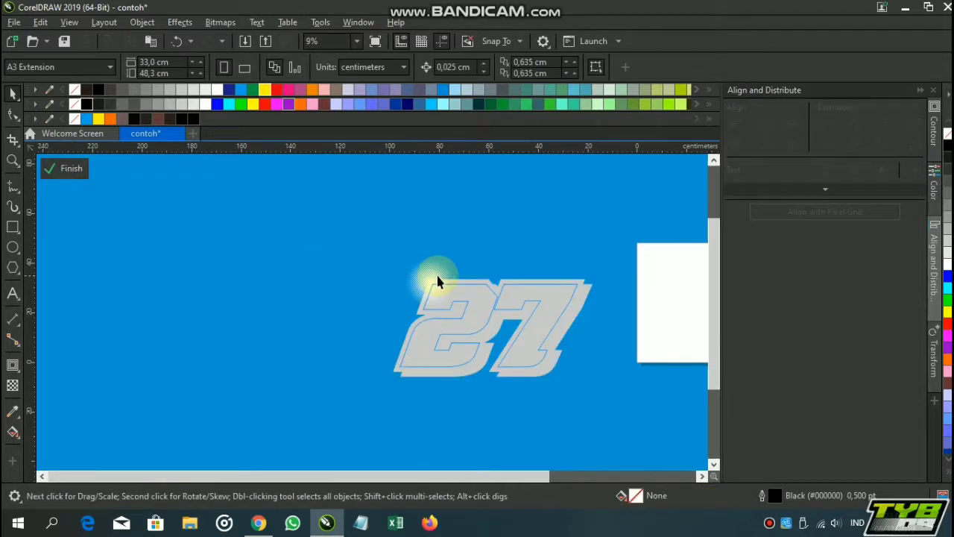
pyautogui.scroll(2, 438, 282)
pyautogui.click(462, 296)
pyautogui.scroll(-2, 375, 286)
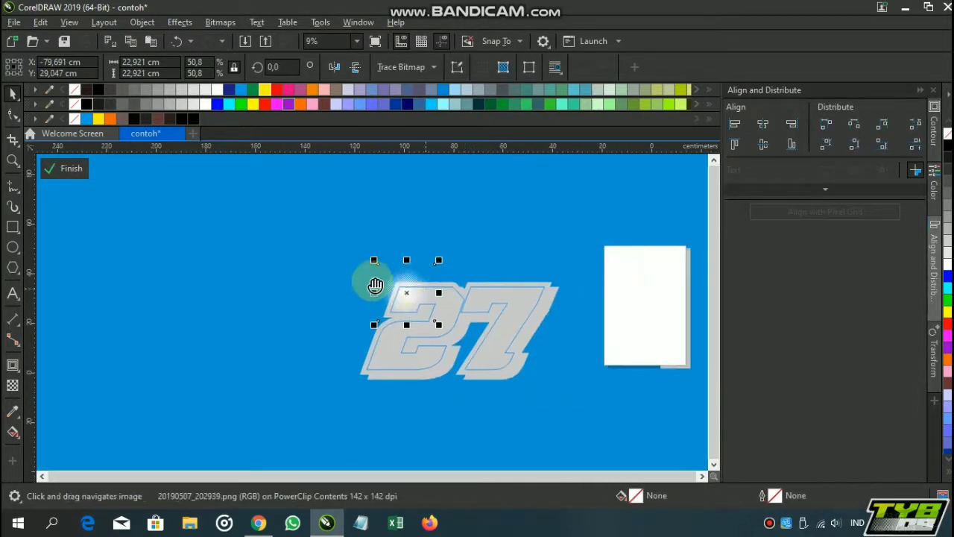
pyautogui.moveTo(426, 289); pyautogui.dragTo(375, 281)
pyautogui.moveTo(365, 281); pyautogui.dragTo(485, 281)
pyautogui.click(513, 307)
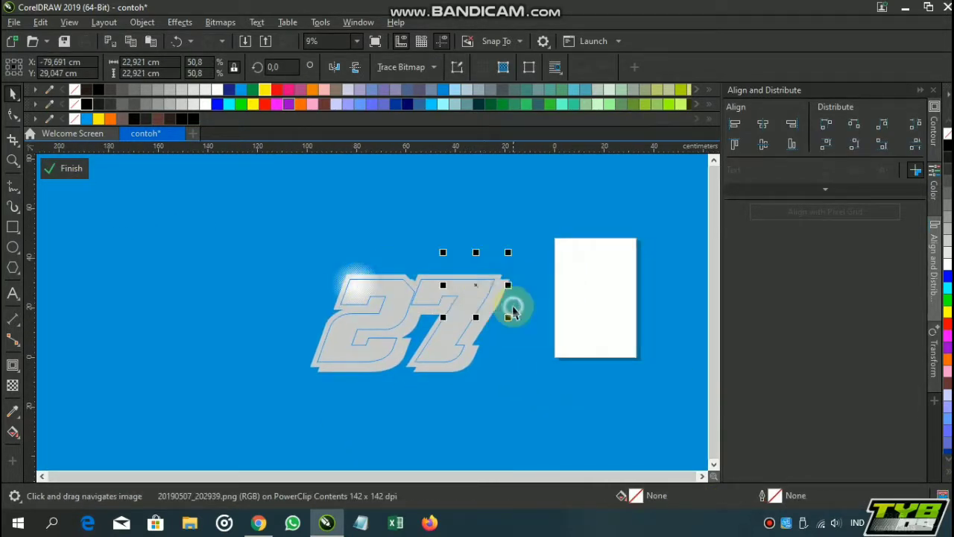
pyautogui.click(323, 216)
pyautogui.click(71, 169)
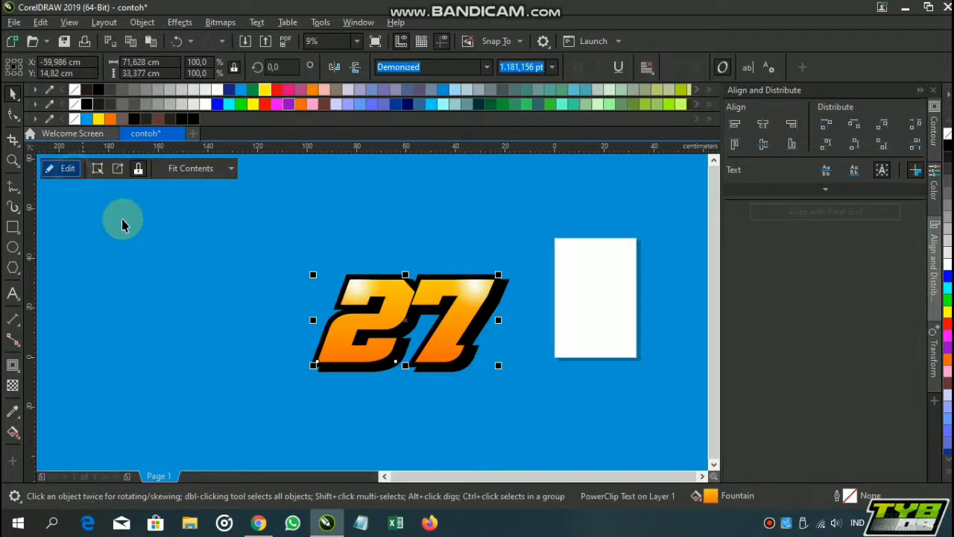
# Enlarge the clipped halftone on the 7 to about 30.8 cm square, adjust its position and finish editing the PowerClip
pyautogui.click(71, 170)
pyautogui.click(481, 277)
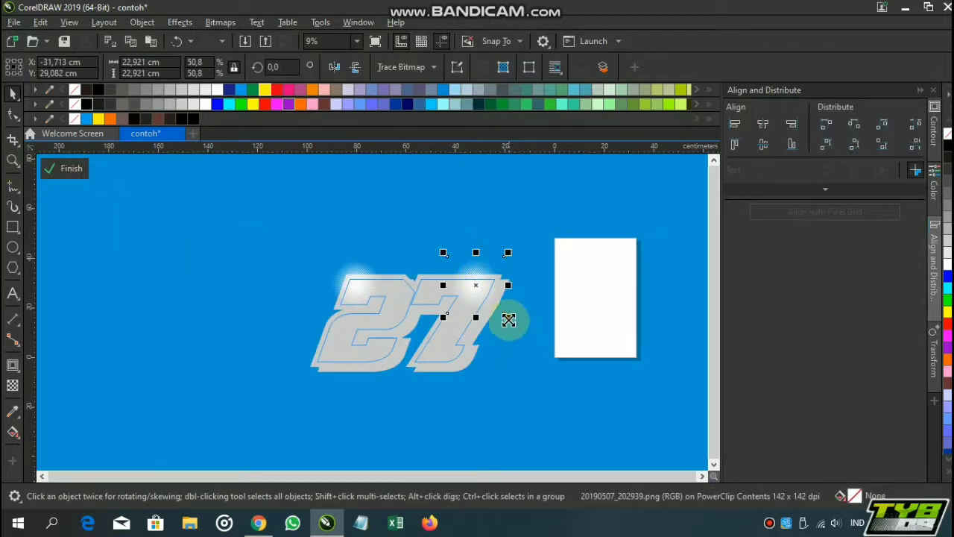
pyautogui.moveTo(509, 320); pyautogui.dragTo(528, 338)
pyautogui.moveTo(476, 299); pyautogui.dragTo(468, 300)
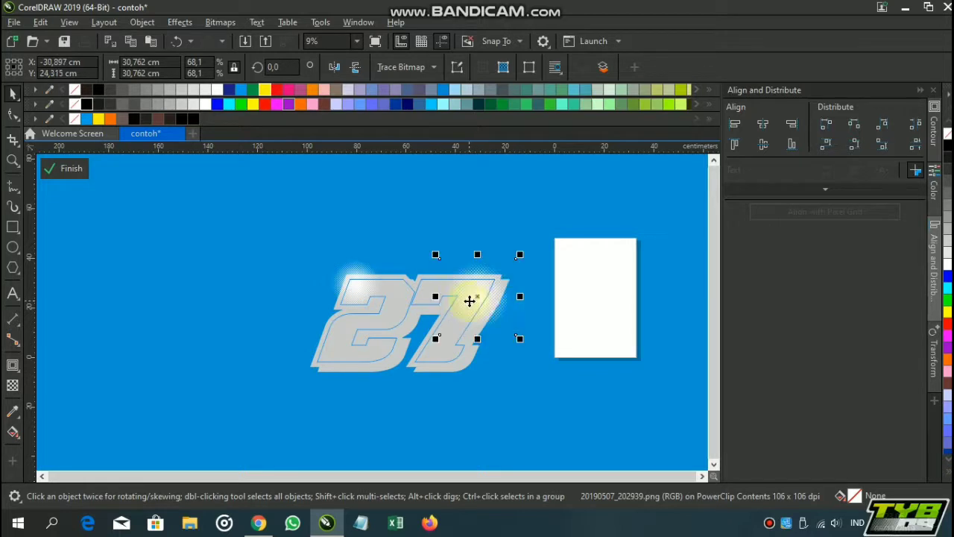
pyautogui.click(315, 179)
pyautogui.click(53, 169)
pyautogui.click(298, 267)
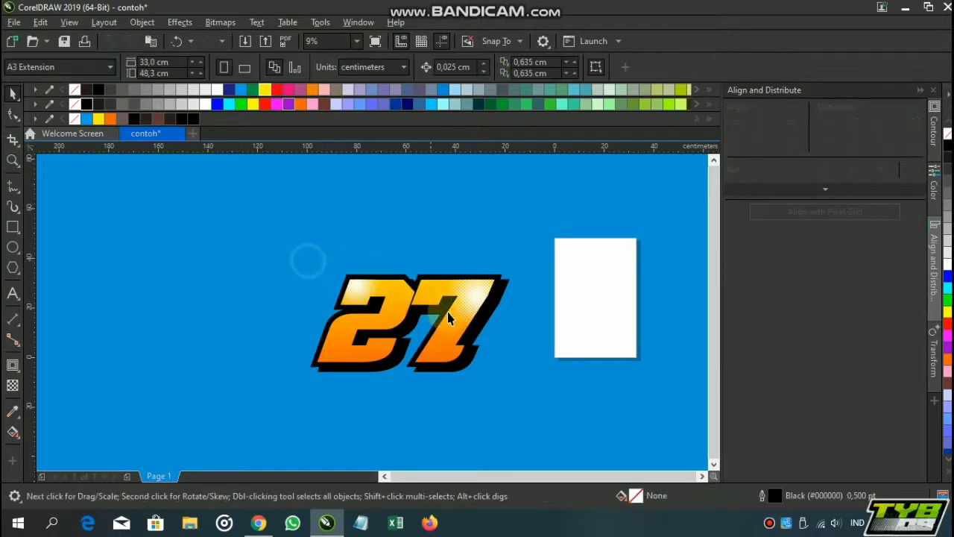
# Add the text "Contoh" below the 27 and enlarge it to about 87 cm wide and 21 cm high
pyautogui.scroll(2, 469, 341)
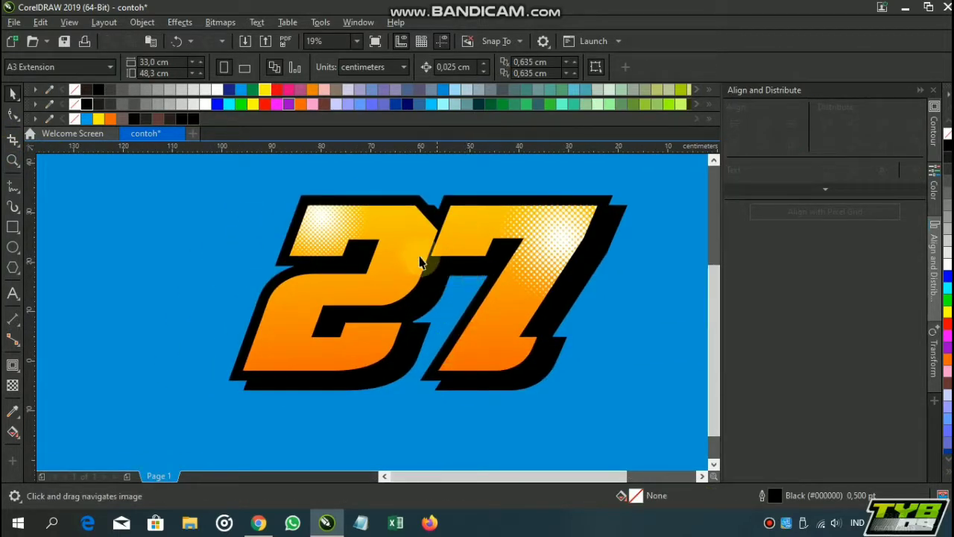
pyautogui.scroll(-2, 426, 266)
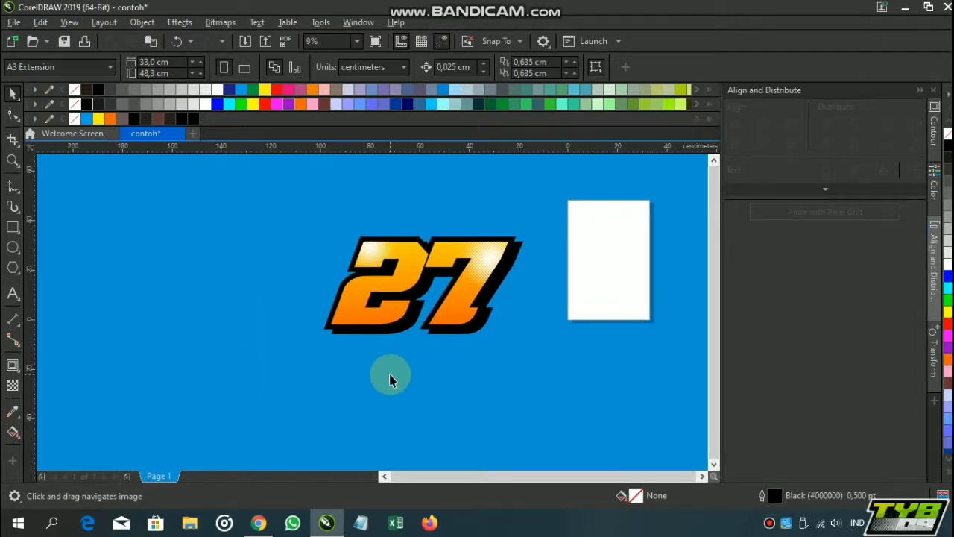
pyautogui.click(13, 294)
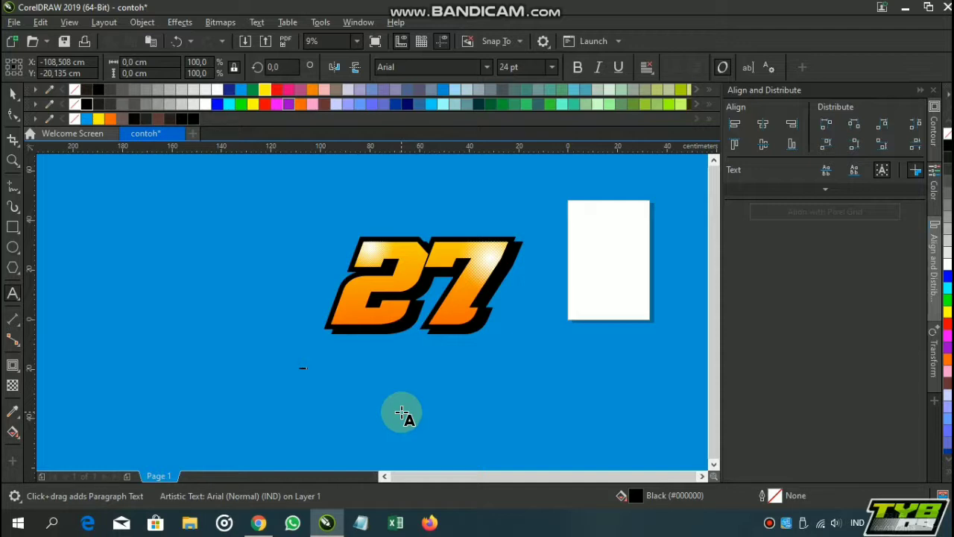
pyautogui.click(12, 95)
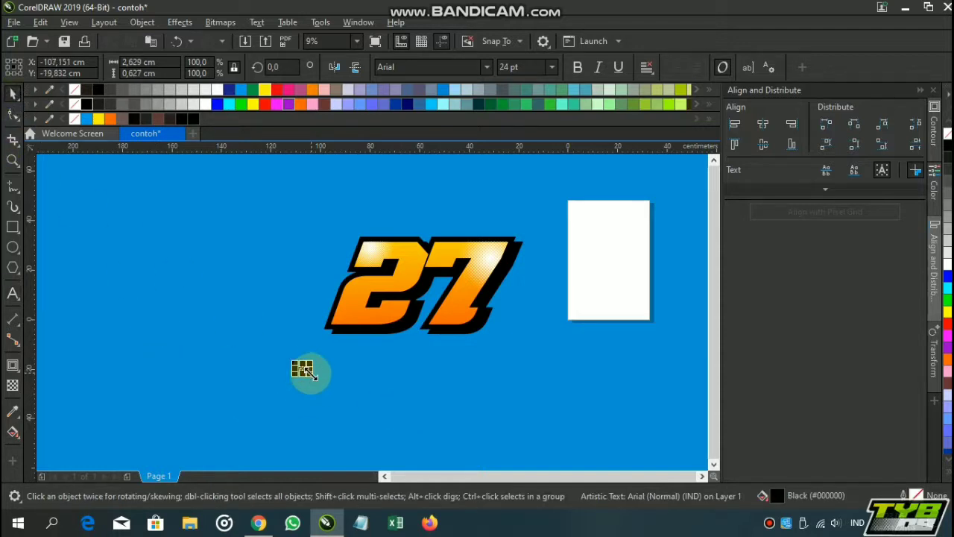
pyautogui.moveTo(306, 371); pyautogui.dragTo(474, 405)
# Set the Contoh text's font to Abberancy and scale it down to about 45 cm wide, close beneath the 27
pyautogui.click(486, 67)
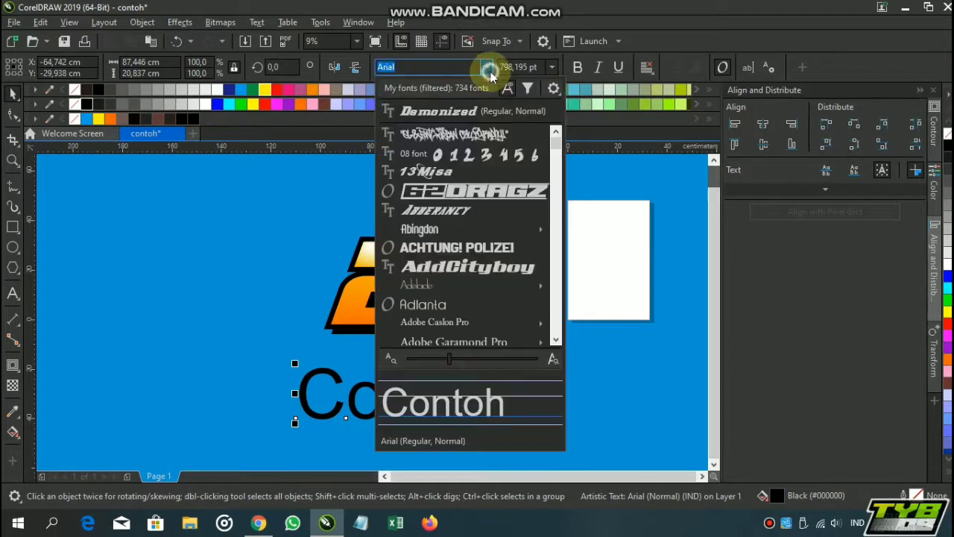
pyautogui.click(495, 212)
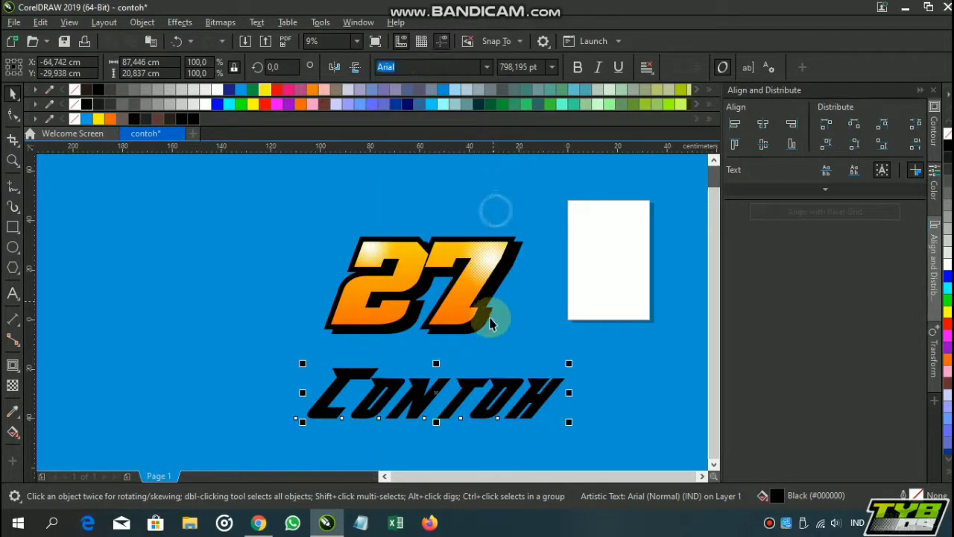
pyautogui.moveTo(576, 390); pyautogui.dragTo(553, 370)
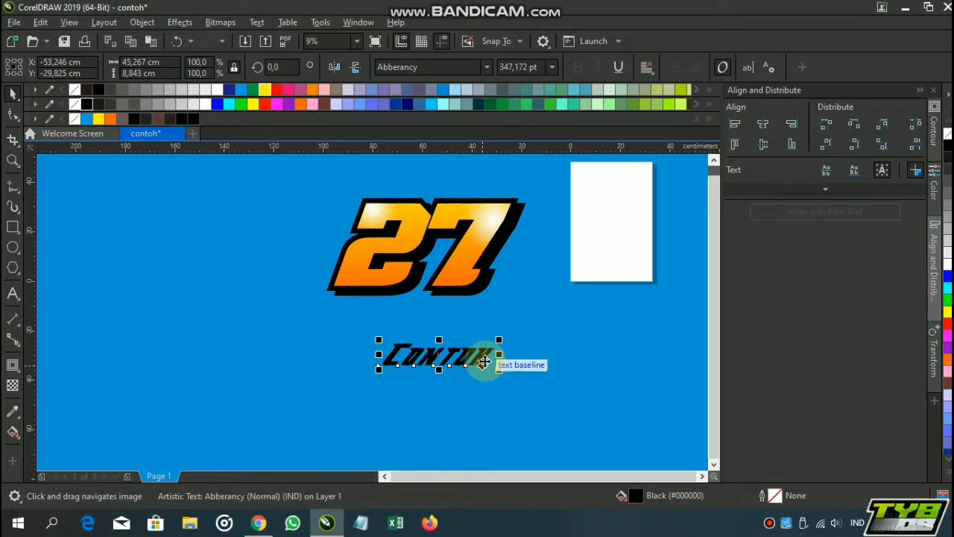
pyautogui.moveTo(486, 363); pyautogui.dragTo(475, 327)
# Fill the Contoh text with white and position it overlapping the lower edge of the 27
pyautogui.scroll(4, 457, 311)
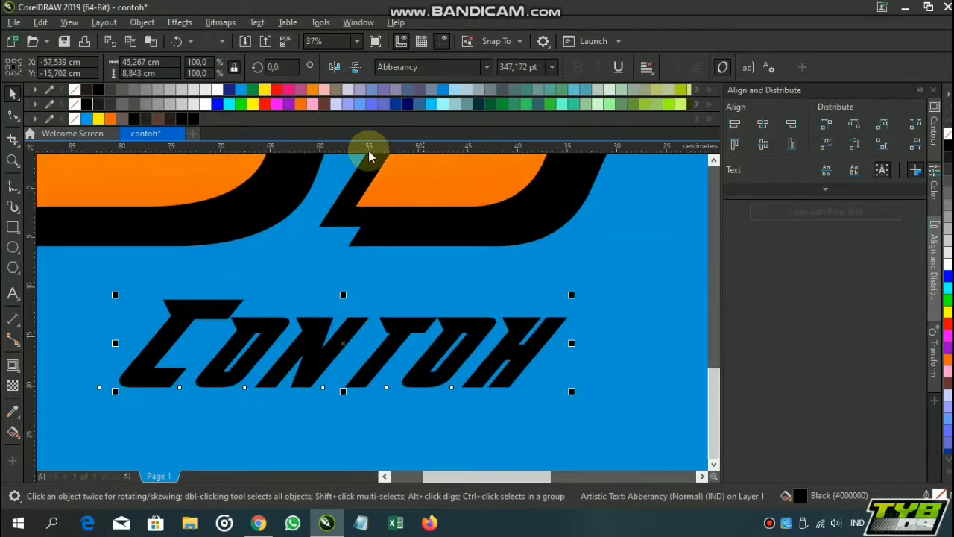
pyautogui.click(207, 106)
pyautogui.moveTo(327, 346); pyautogui.dragTo(371, 260)
pyautogui.scroll(-1, 276, 259)
pyautogui.moveTo(281, 276); pyautogui.dragTo(326, 265)
pyautogui.scroll(1, 252, 293)
pyautogui.scroll(-1, 337, 227)
pyautogui.moveTo(339, 226); pyautogui.dragTo(344, 297)
pyautogui.scroll(1, 336, 315)
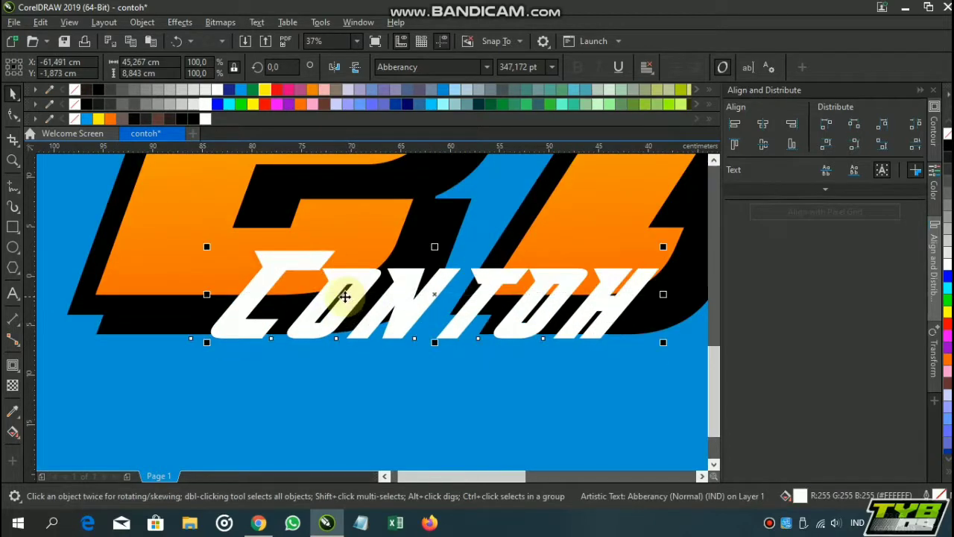
# Apply a one-step outside contour of about 0.18 cm to the Contoh text and set the contour's fill to white
pyautogui.click(13, 366)
pyautogui.scroll(2, 290, 273)
pyautogui.moveTo(287, 261)
pyautogui.mouseDown()
pyautogui.moveTo(283, 234)
pyautogui.moveTo(285, 243)
pyautogui.mouseUp()
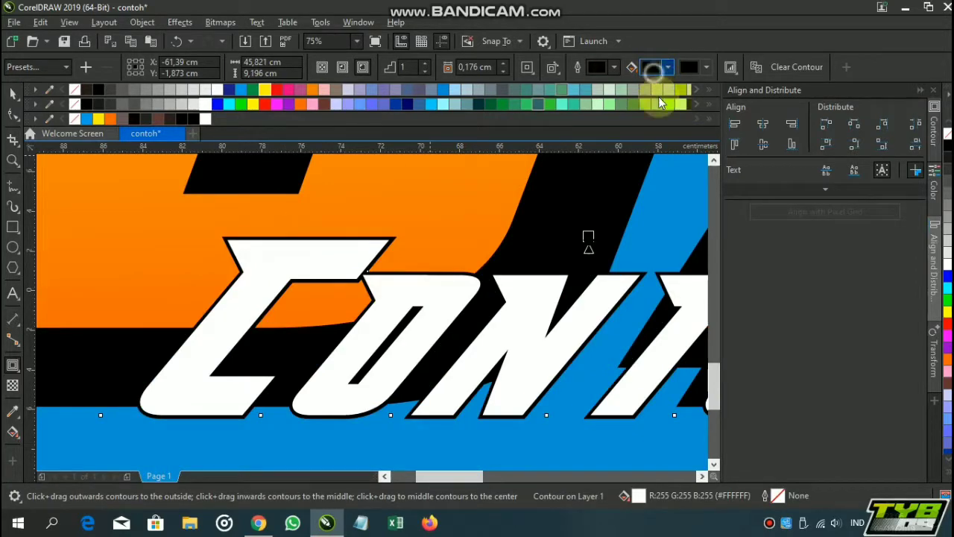
pyautogui.moveTo(680, 155); pyautogui.dragTo(615, 111)
pyautogui.click(517, 345)
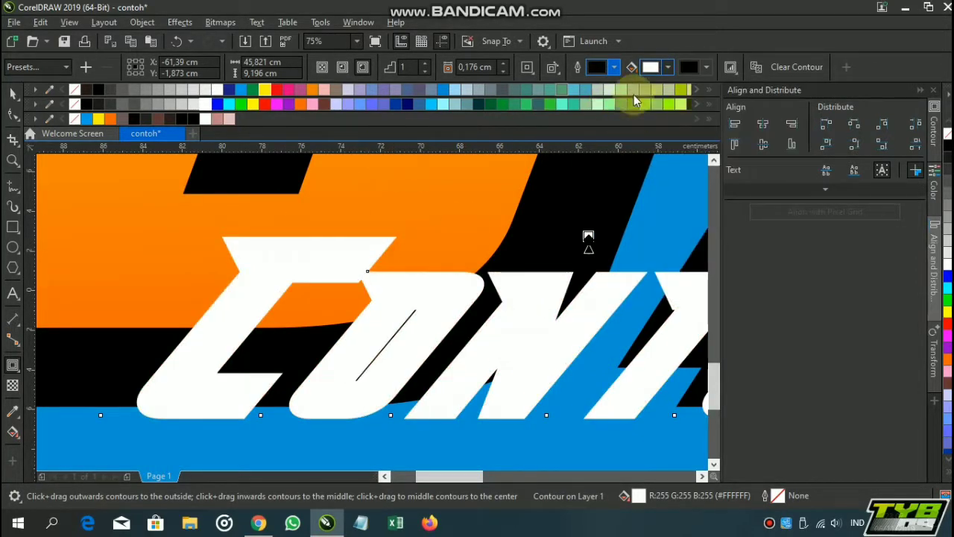
# Set the Contoh text contour's fill to black and widen its offset to about 1.1 cm
pyautogui.click(668, 67)
pyautogui.moveTo(680, 166); pyautogui.dragTo(650, 231)
pyautogui.click(587, 244)
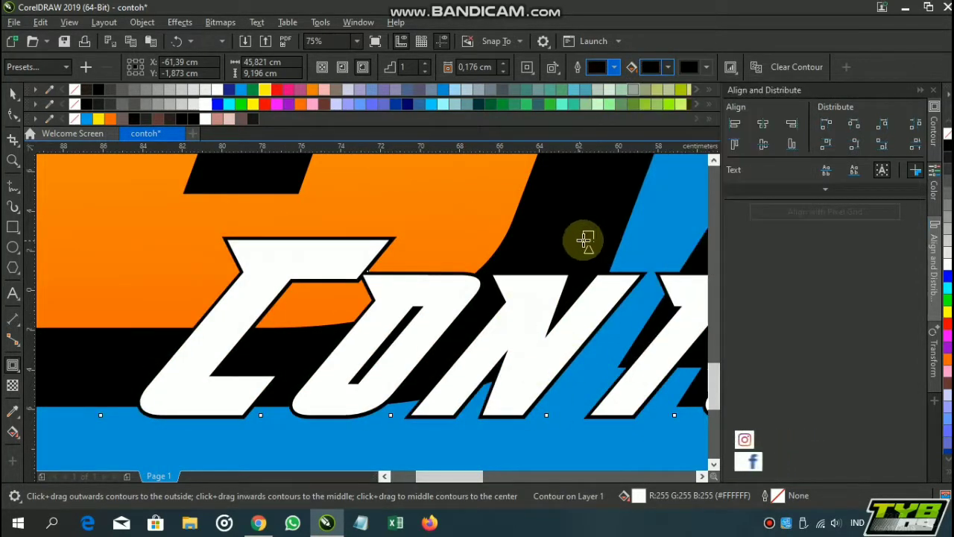
pyautogui.moveTo(583, 240); pyautogui.dragTo(578, 217)
pyautogui.scroll(-2, 579, 217)
pyautogui.moveTo(525, 255); pyautogui.dragTo(475, 295)
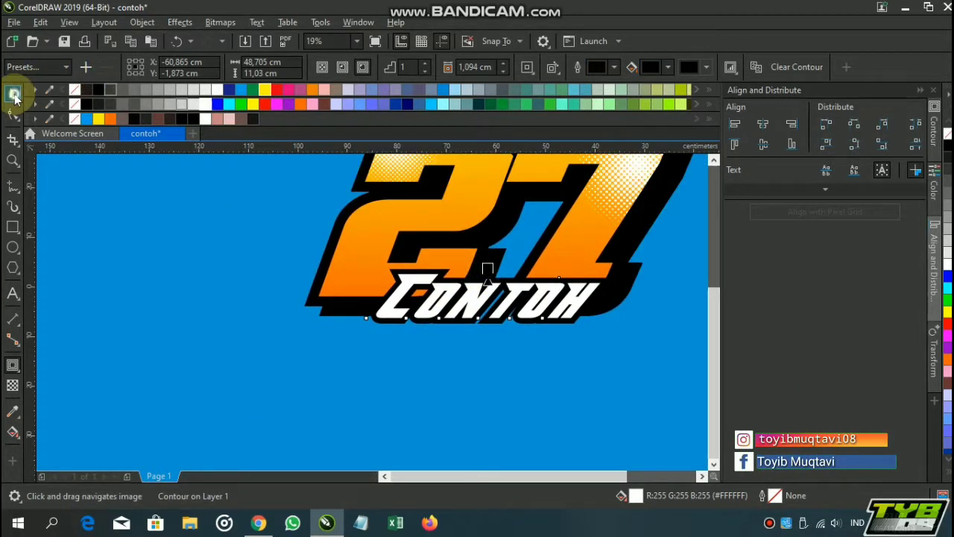
# Reposition the contoured Contoh text so it overlaps the lower edge of the 27
pyautogui.click(15, 97)
pyautogui.scroll(1, 503, 288)
pyautogui.click(502, 289)
pyautogui.moveTo(480, 248); pyautogui.dragTo(443, 256)
pyautogui.scroll(-1, 489, 305)
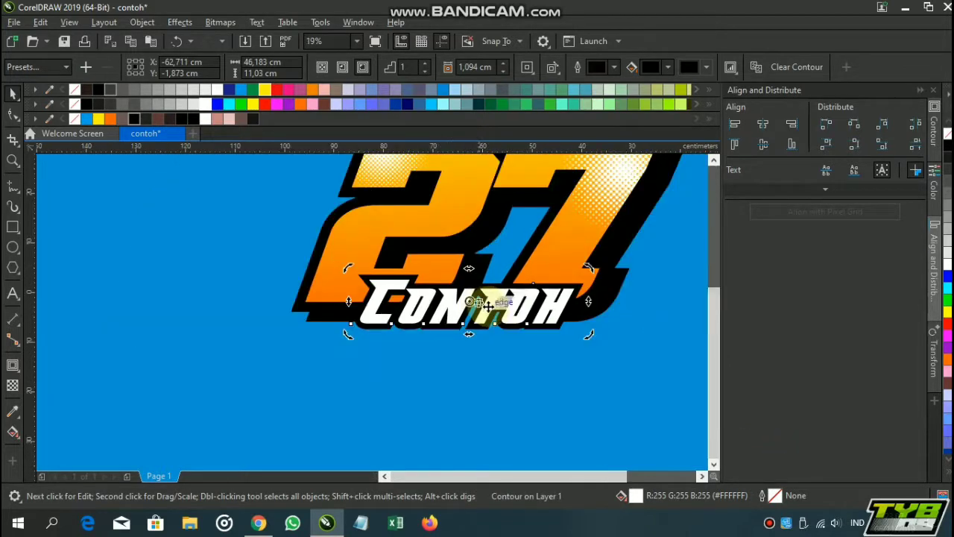
pyautogui.moveTo(515, 314); pyautogui.dragTo(525, 309)
pyautogui.click(519, 366)
pyautogui.scroll(-1, 508, 304)
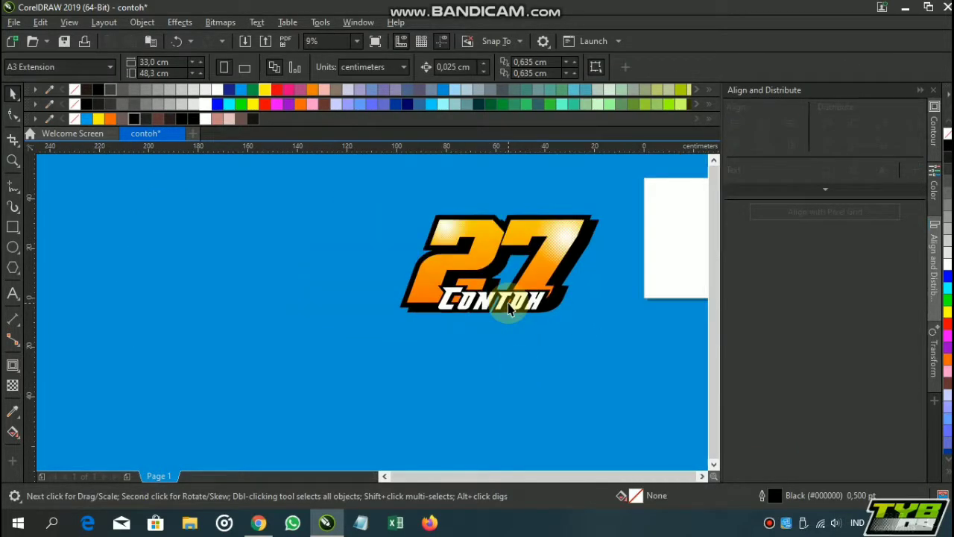
# Copy the contoured Contoh text slightly down and to the right, fill the copy with black and place it behind the text as a shadow
pyautogui.scroll(1, 509, 310)
pyautogui.click(511, 306)
pyautogui.scroll(1, 406, 313)
pyautogui.scroll(1, 413, 323)
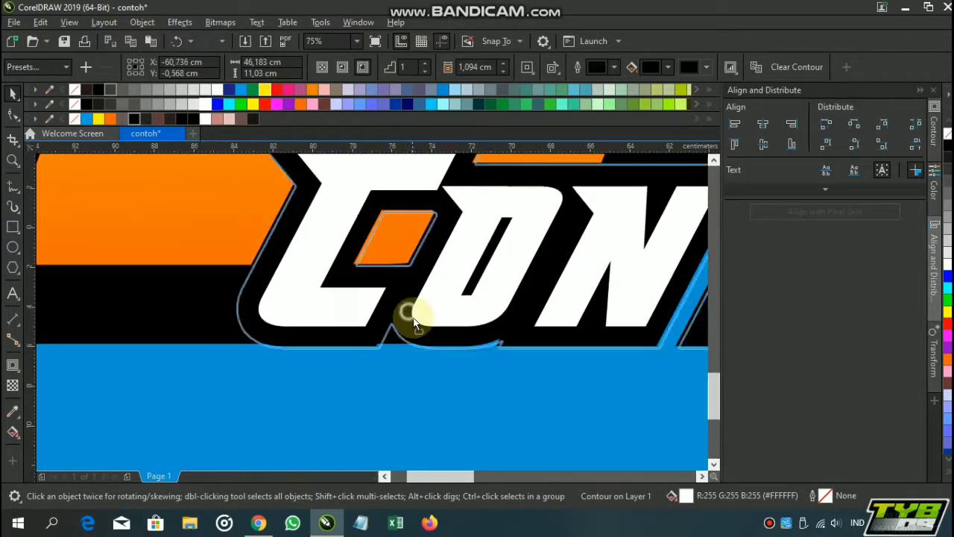
pyautogui.moveTo(414, 322); pyautogui.dragTo(445, 343)
pyautogui.moveTo(454, 348); pyautogui.dragTo(478, 350)
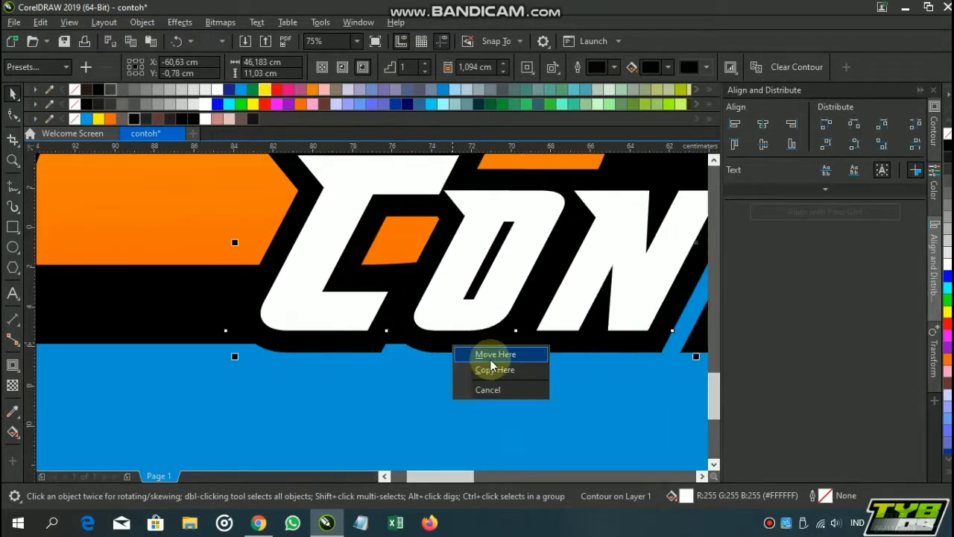
pyautogui.click(492, 361)
pyautogui.click(89, 104)
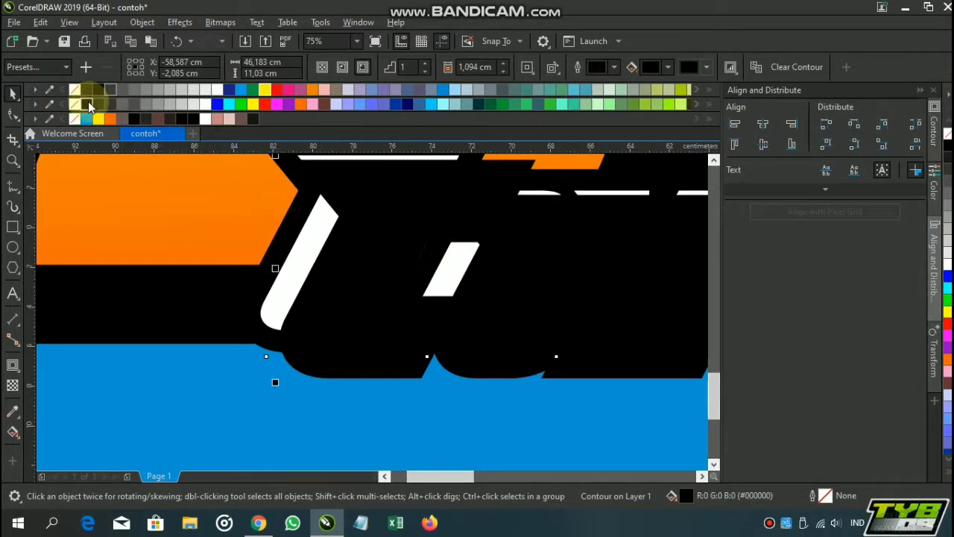
pyautogui.scroll(-4, 405, 266)
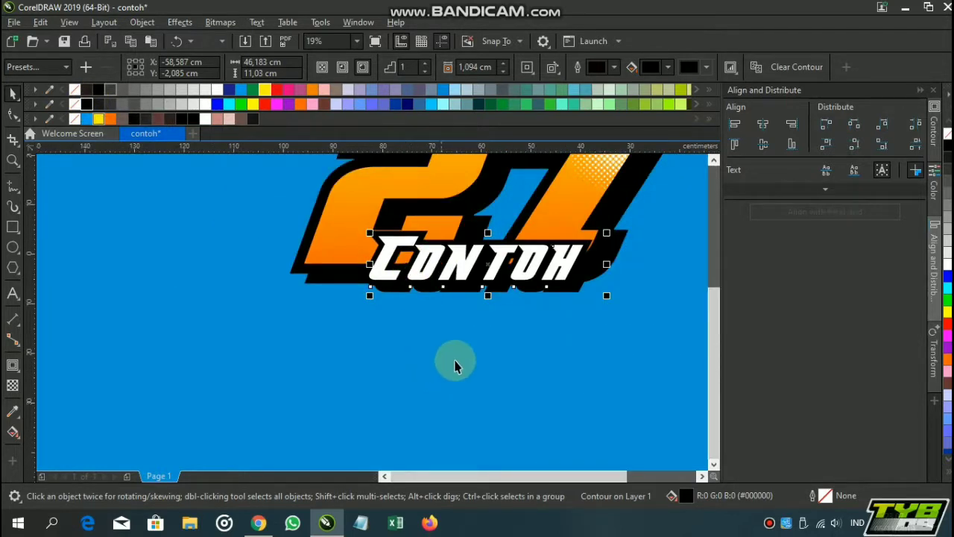
pyautogui.click(493, 329)
pyautogui.scroll(-2, 485, 335)
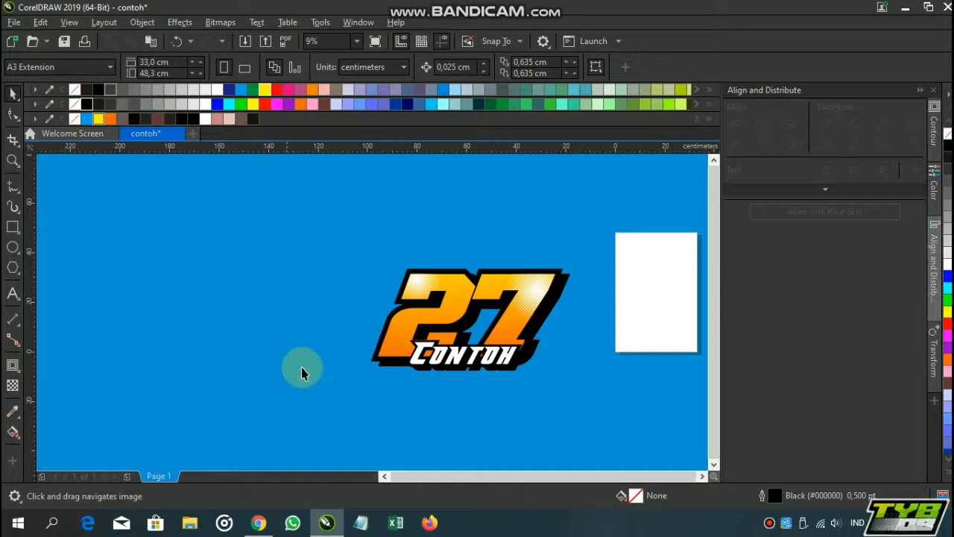
# Start an import, open the Zombie folder inside Animm and show its files as medium icons
pyautogui.hotkey('ctrl', 'i')
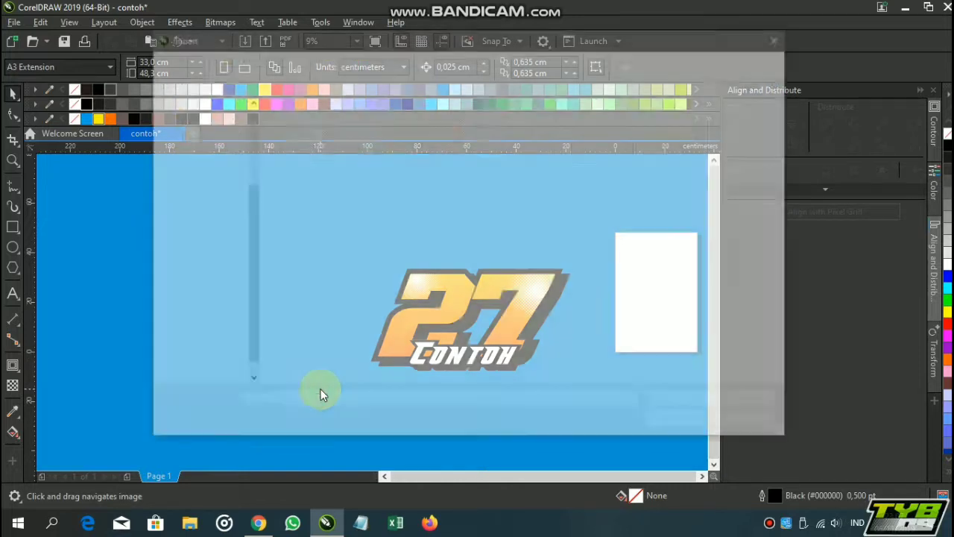
pyautogui.scroll(2, 190, 164)
pyautogui.click(195, 136)
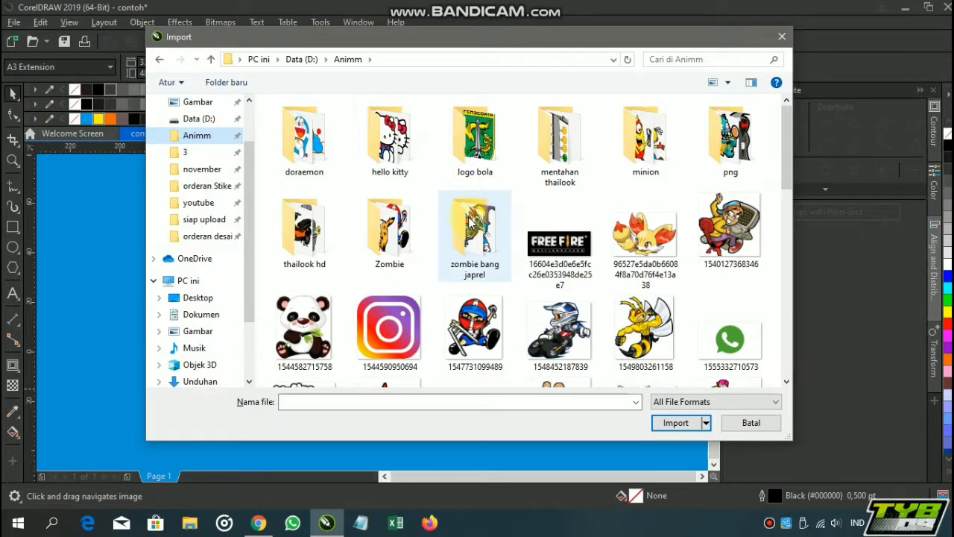
pyautogui.doubleClick(401, 219)
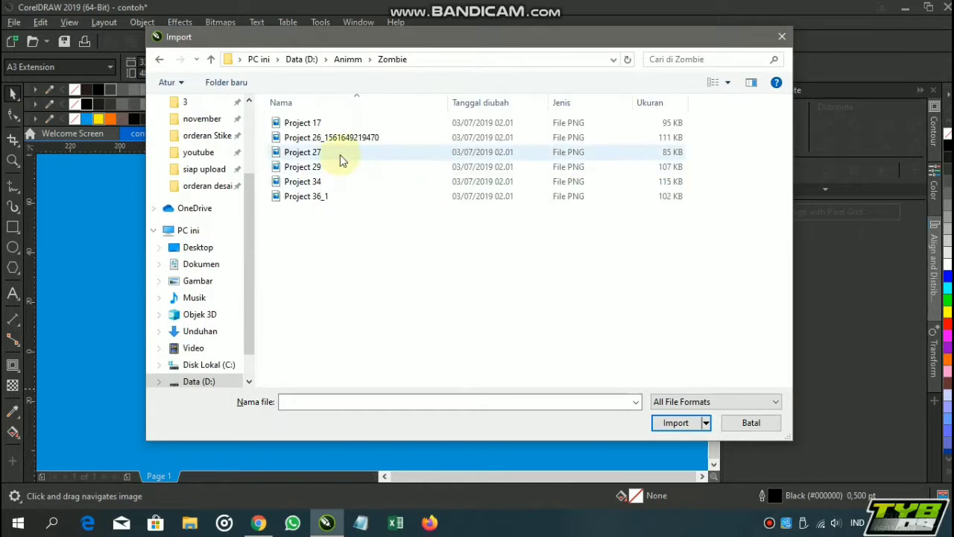
pyautogui.click(726, 85)
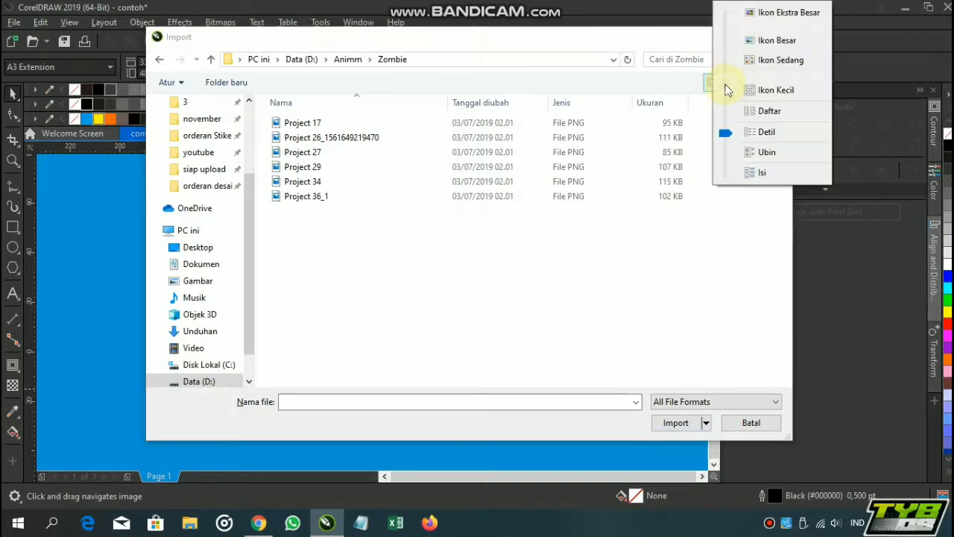
pyautogui.click(764, 61)
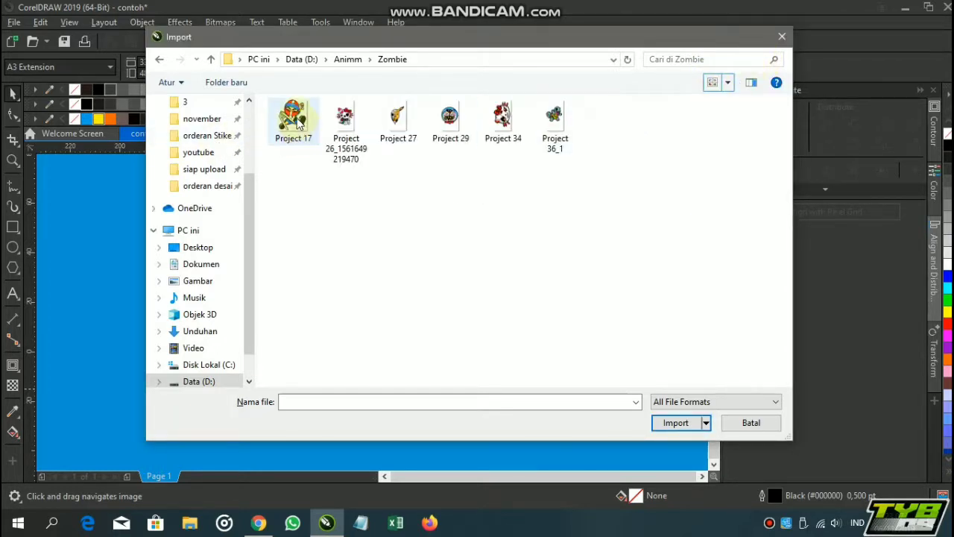
# Import Project 17 and place it over the 27 at about 14.3 cm wide and 15.5 cm high
pyautogui.click(298, 133)
pyautogui.click(679, 423)
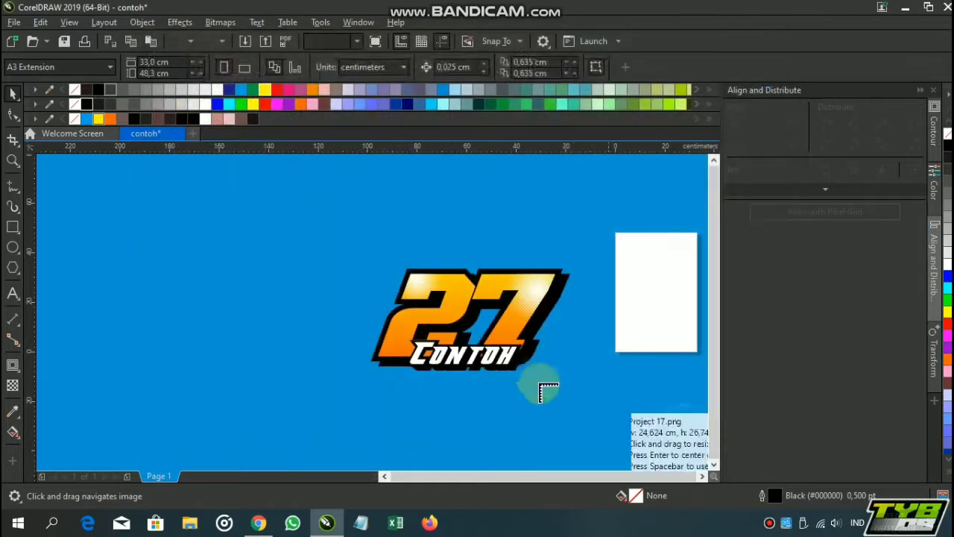
pyautogui.scroll(5, 543, 384)
pyautogui.moveTo(611, 383); pyautogui.dragTo(618, 389)
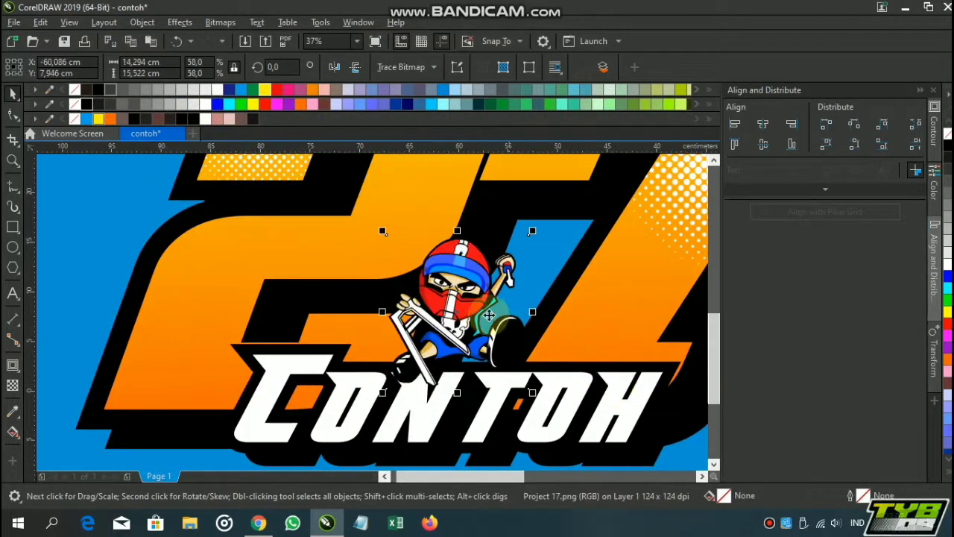
# Position the racer picture between the two digits, overlapping the top of the Contoh text
pyautogui.moveTo(477, 312); pyautogui.dragTo(538, 335)
pyautogui.scroll(-1, 499, 318)
pyautogui.scroll(1, 388, 321)
pyautogui.moveTo(563, 338); pyautogui.dragTo(535, 286)
pyautogui.scroll(-2, 426, 313)
pyautogui.scroll(2, 480, 298)
pyautogui.scroll(-2, 526, 286)
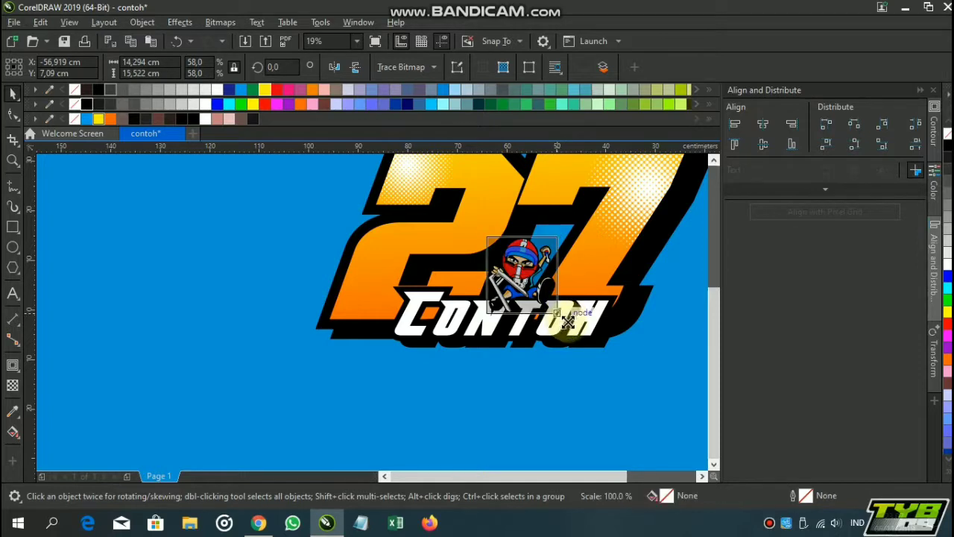
# Bring the Contoh text in front of the racer picture
pyautogui.click(596, 395)
pyautogui.click(583, 330)
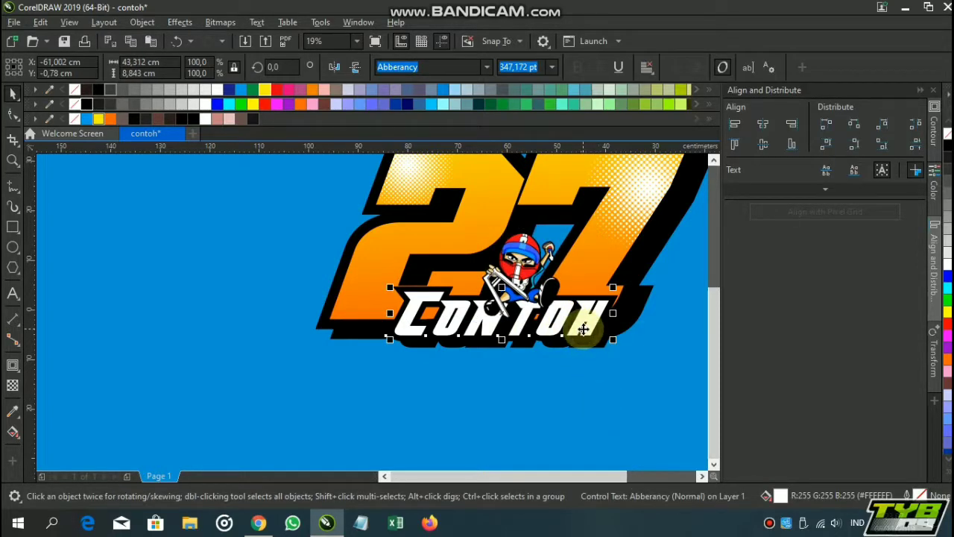
pyautogui.click(584, 330)
pyautogui.click(560, 378)
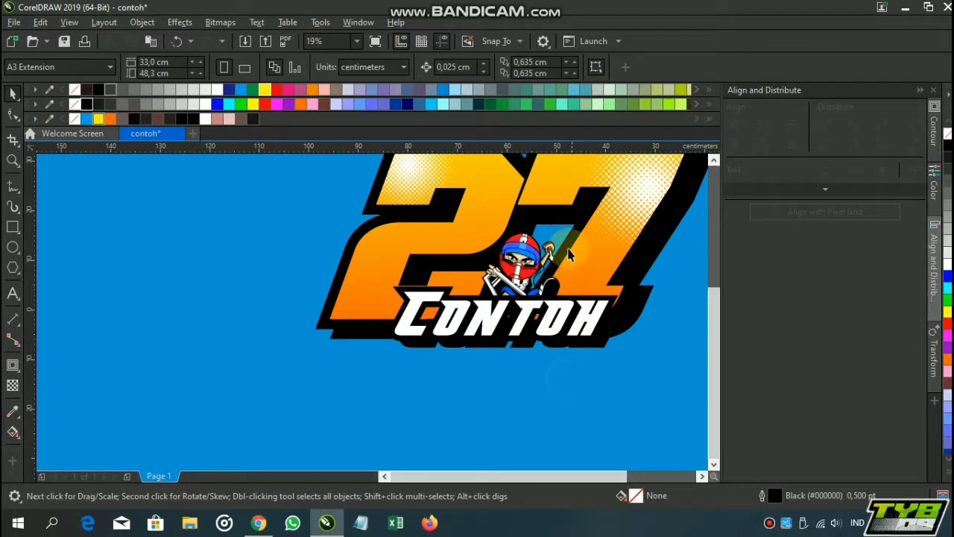
# Select the whole 27 design with its text and picture and create a boundary curve around it
pyautogui.scroll(-2, 565, 255)
pyautogui.moveTo(566, 255); pyautogui.dragTo(526, 307)
pyautogui.moveTo(325, 212); pyautogui.dragTo(560, 319)
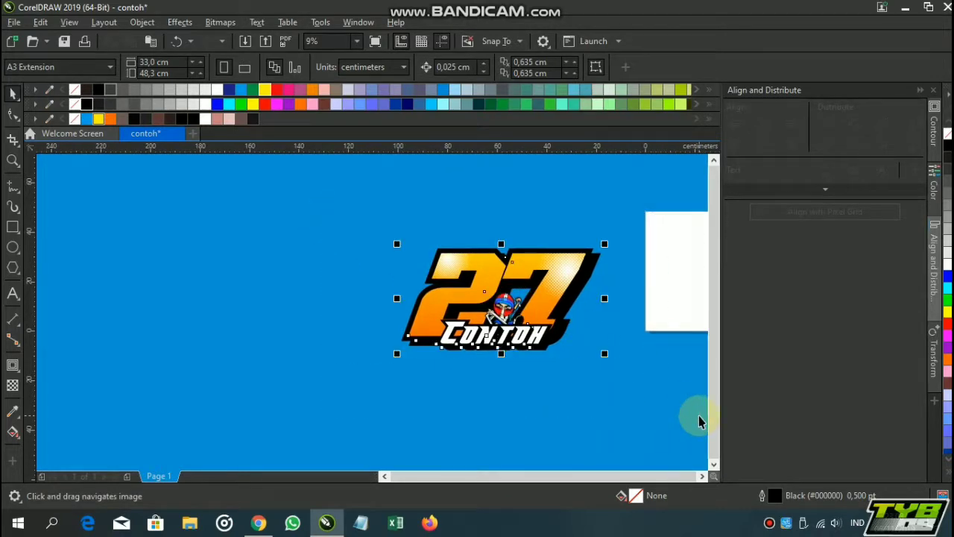
pyautogui.click(532, 67)
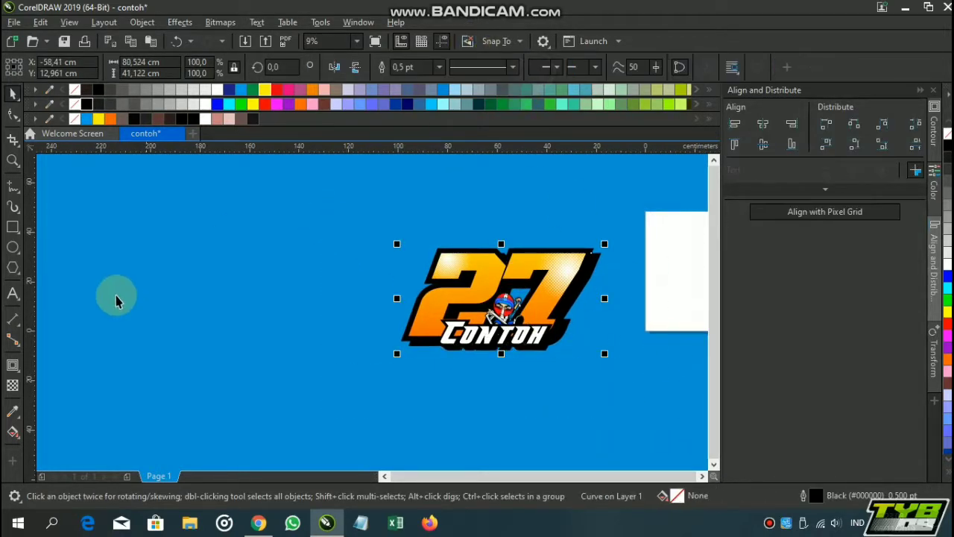
# Apply a one-step outside contour of about 1.16 cm to the boundary curve
pyautogui.click(12, 365)
pyautogui.scroll(2, 566, 272)
pyautogui.moveTo(565, 272); pyautogui.dragTo(561, 221)
pyautogui.scroll(4, 419, 215)
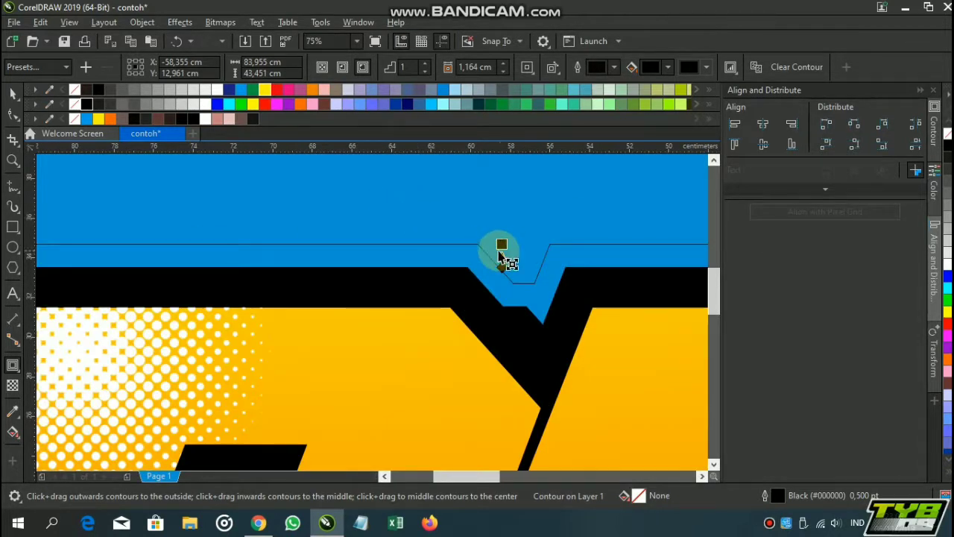
# Try to widen the boundary contour's offset to about 1.73 cm
pyautogui.moveTo(493, 239); pyautogui.dragTo(496, 240)
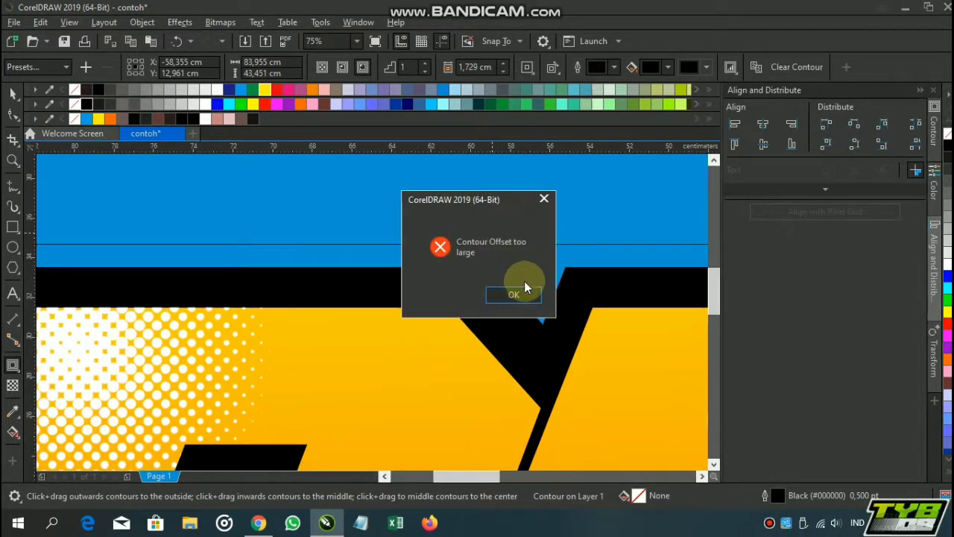
pyautogui.click(521, 291)
pyautogui.click(500, 249)
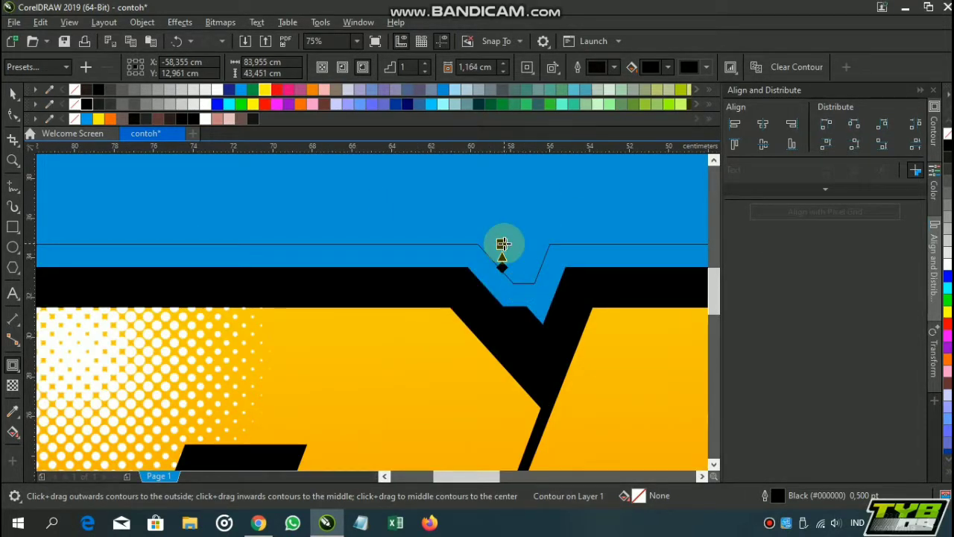
# Give the boundary contour rounded corners and widen its offset to about 1.94 cm
pyautogui.click(520, 68)
pyautogui.click(555, 100)
pyautogui.moveTo(502, 246)
pyautogui.mouseDown()
pyautogui.moveTo(492, 240)
pyautogui.moveTo(496, 228)
pyautogui.mouseUp()
pyautogui.scroll(-4, 496, 228)
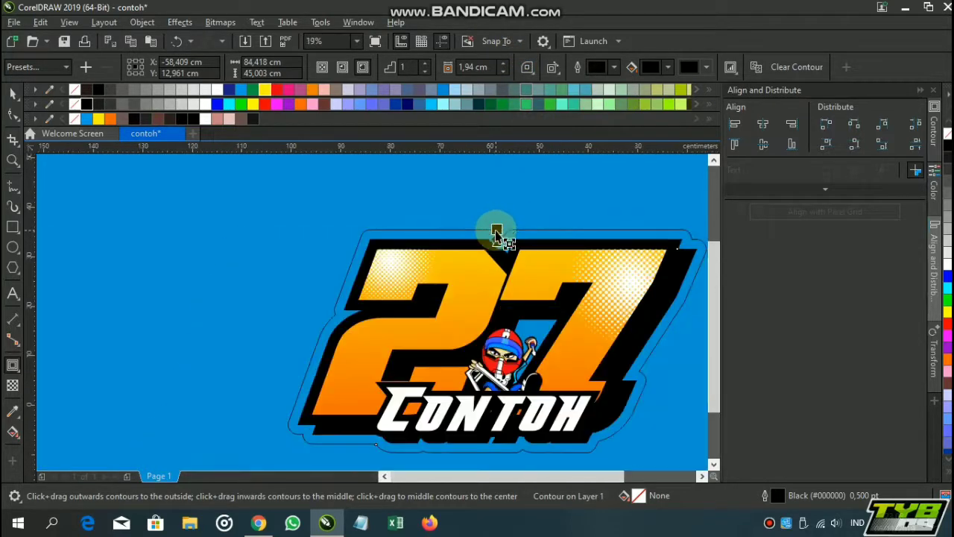
# Fill the boundary curve and its contour with white and remove their outlines
pyautogui.click(215, 105)
pyautogui.click(206, 105)
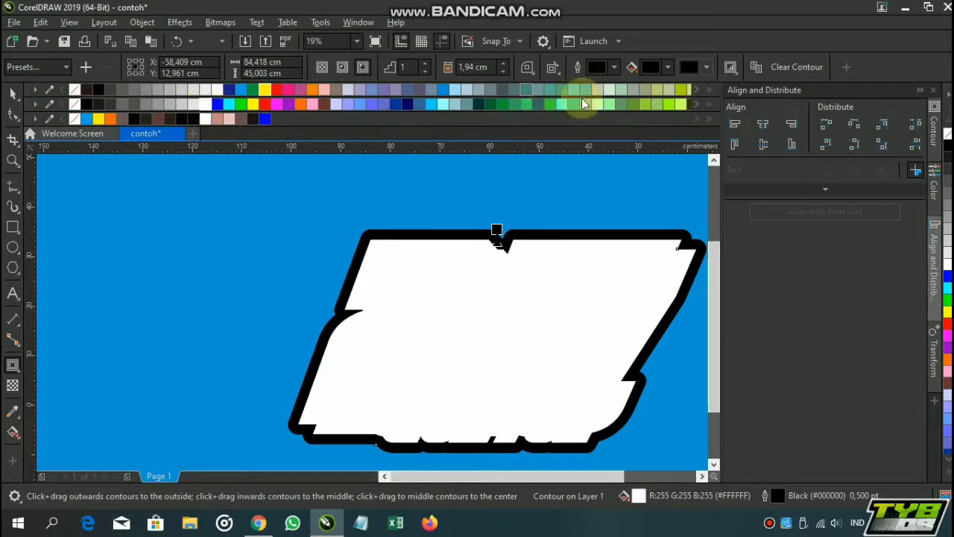
pyautogui.click(648, 68)
pyautogui.moveTo(665, 139); pyautogui.dragTo(616, 75)
pyautogui.click(520, 149)
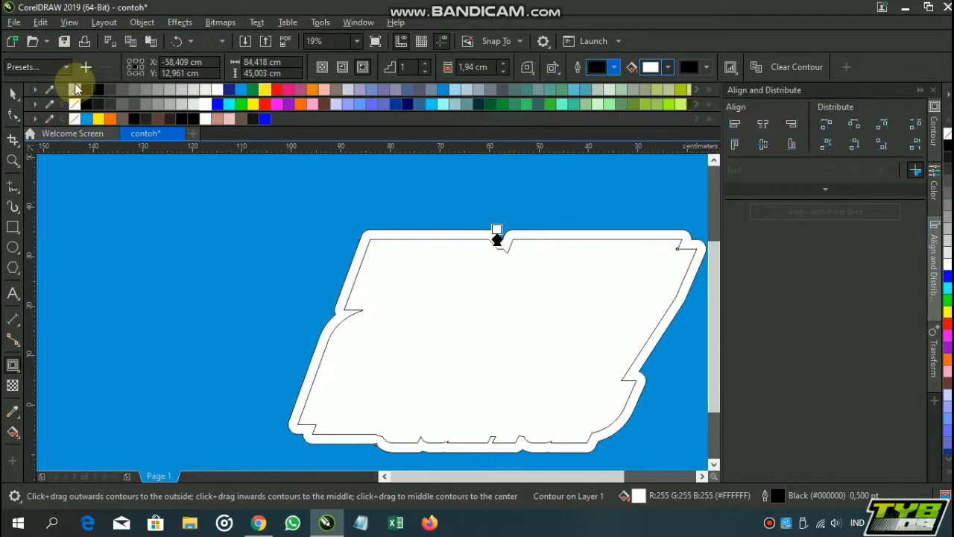
pyautogui.rightClick(75, 90)
pyautogui.click(14, 96)
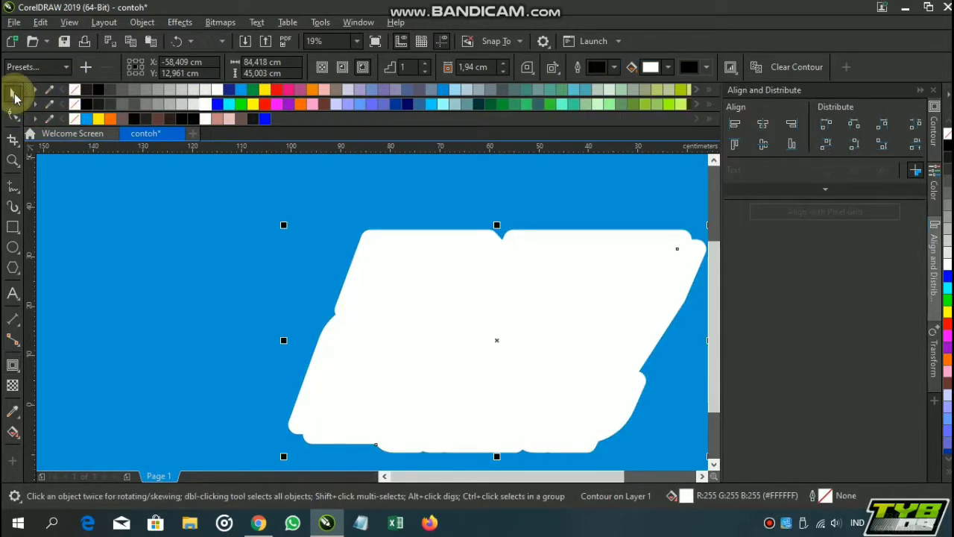
# Send the white boundary shape to the back of the layer, behind the 27 design
pyautogui.hotkey('shift', 'pagedown')
pyautogui.scroll(-1, 497, 265)
pyautogui.moveTo(493, 264); pyautogui.dragTo(365, 246)
pyautogui.click(338, 194)
# Examine the finished 27 Contoh design up close, including the racer picture, halftone highlights and white border
pyautogui.scroll(1, 355, 291)
pyautogui.moveTo(414, 401); pyautogui.dragTo(479, 393)
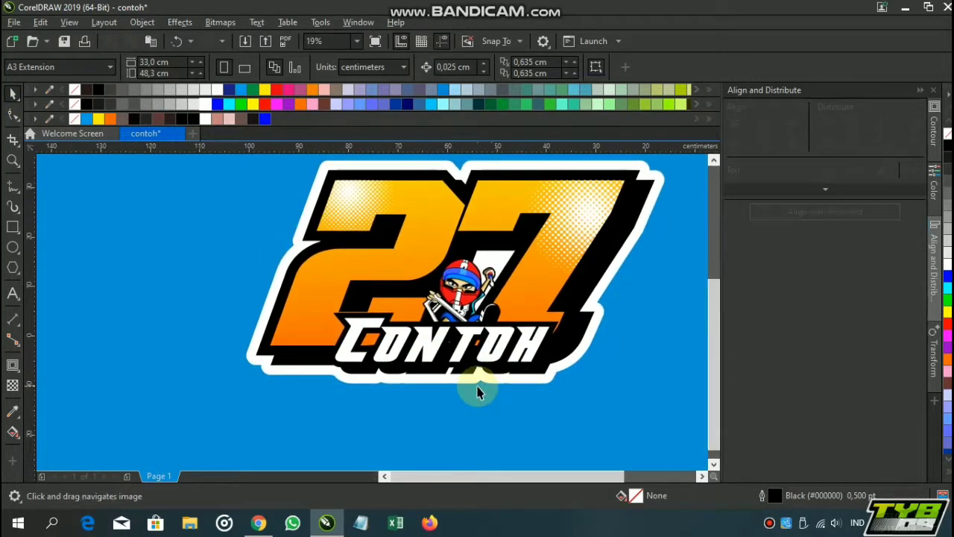
pyautogui.moveTo(500, 333); pyautogui.dragTo(472, 321)
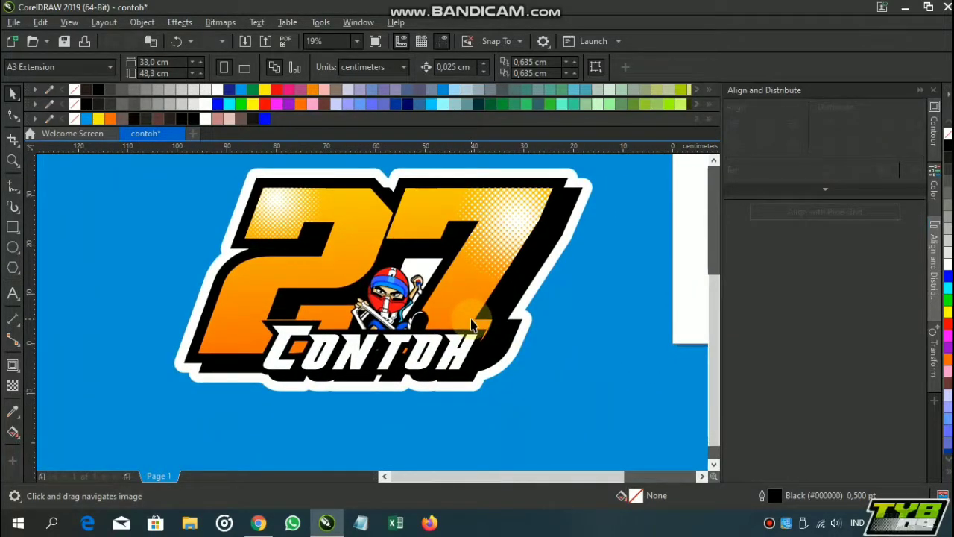
pyautogui.scroll(1, 446, 361)
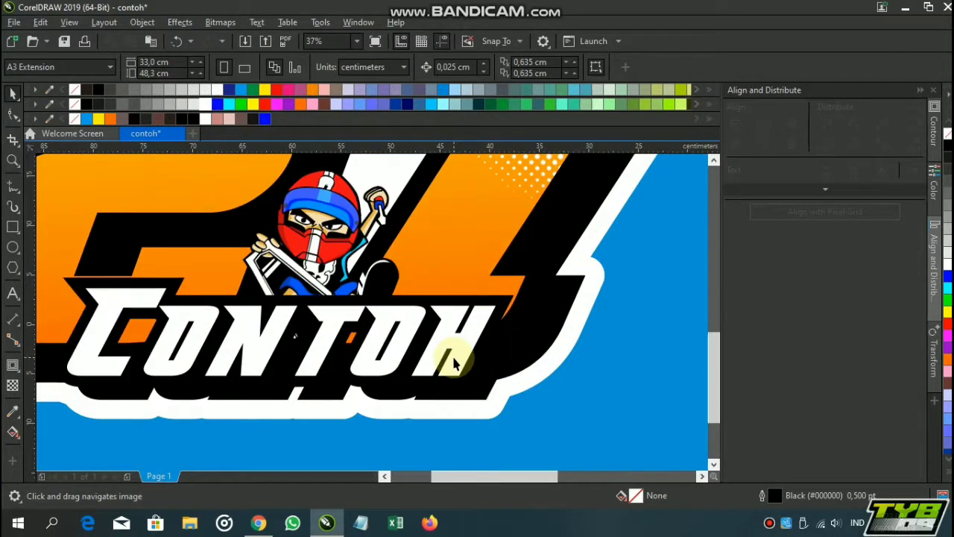
pyautogui.scroll(-1, 457, 363)
pyautogui.moveTo(368, 336); pyautogui.dragTo(396, 340)
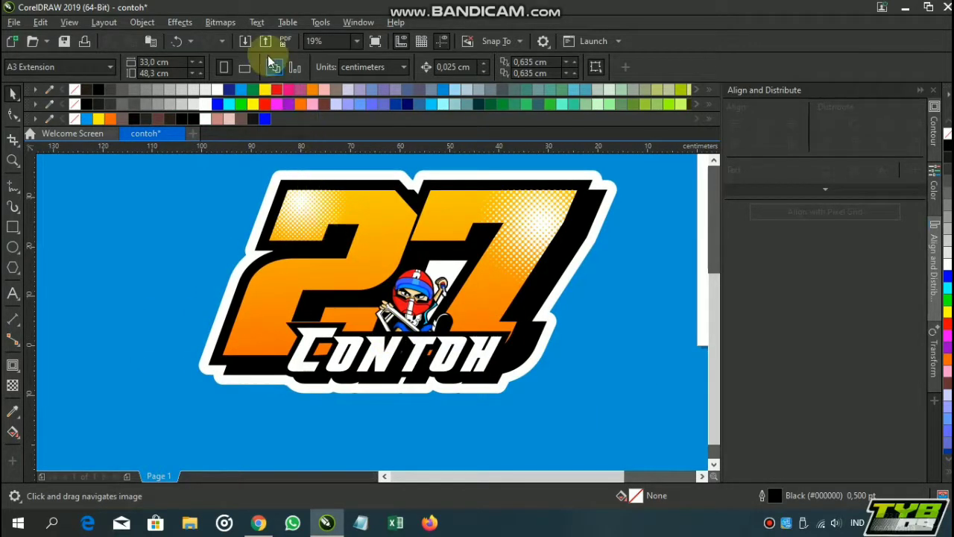
pyautogui.scroll(1, 472, 279)
pyautogui.scroll(2, 477, 274)
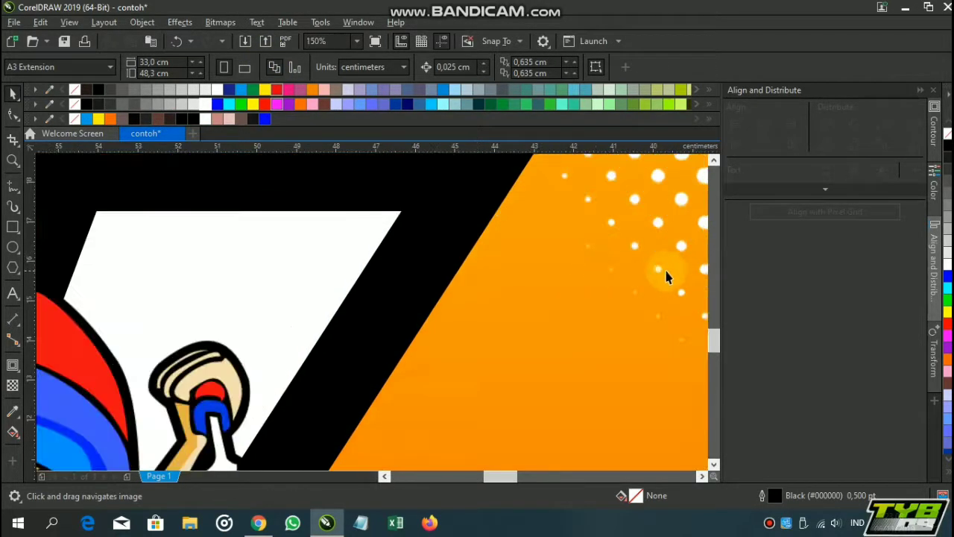
pyautogui.scroll(-2, 613, 319)
pyautogui.scroll(2, 519, 332)
pyautogui.scroll(-3, 518, 327)
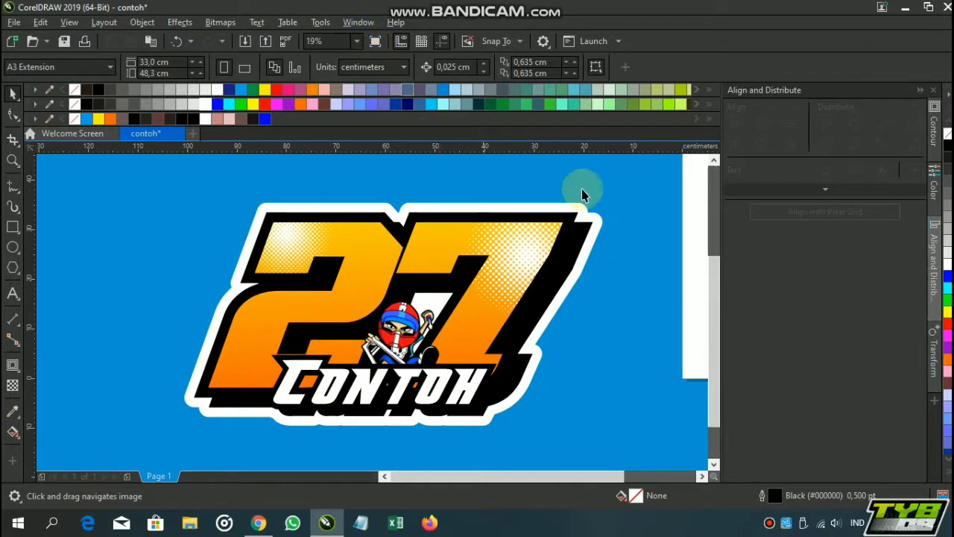
pyautogui.click(591, 224)
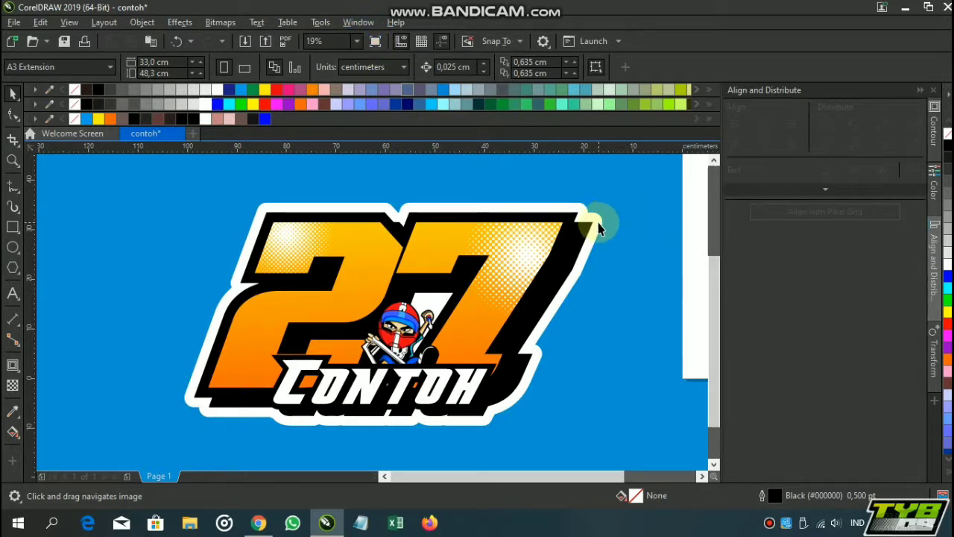
# Break the white outer contour apart from the boundary curve and select the resulting outer border shape
pyautogui.click(600, 225)
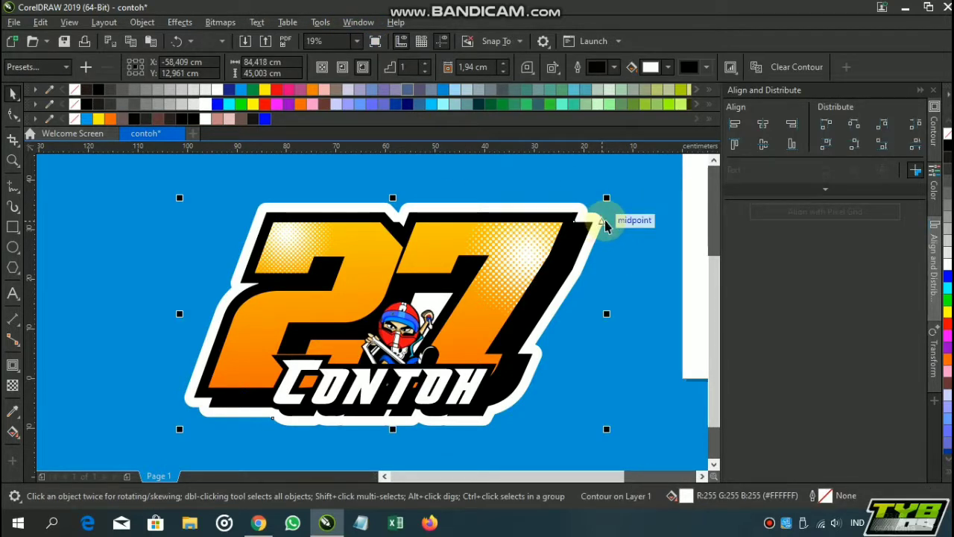
pyautogui.click(605, 225)
pyautogui.click(651, 247)
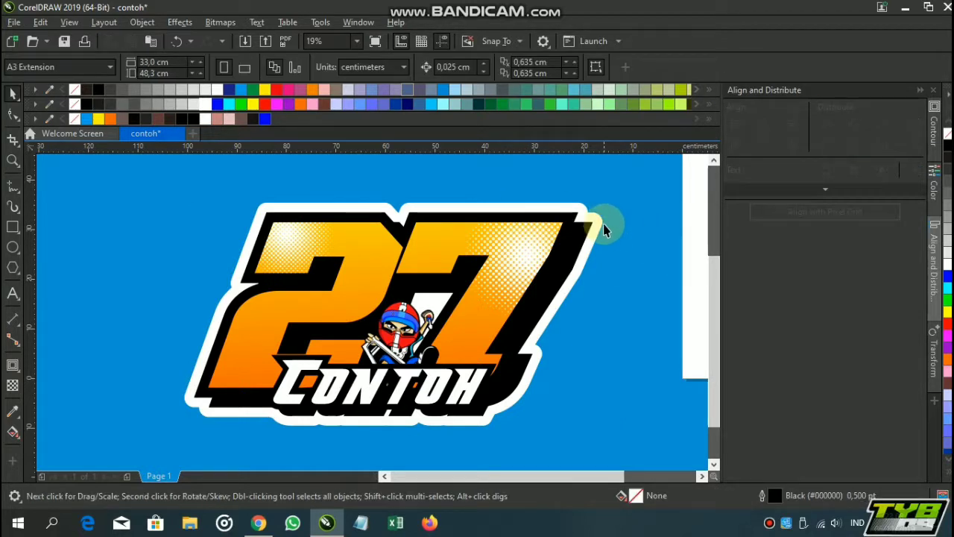
pyautogui.click(603, 229)
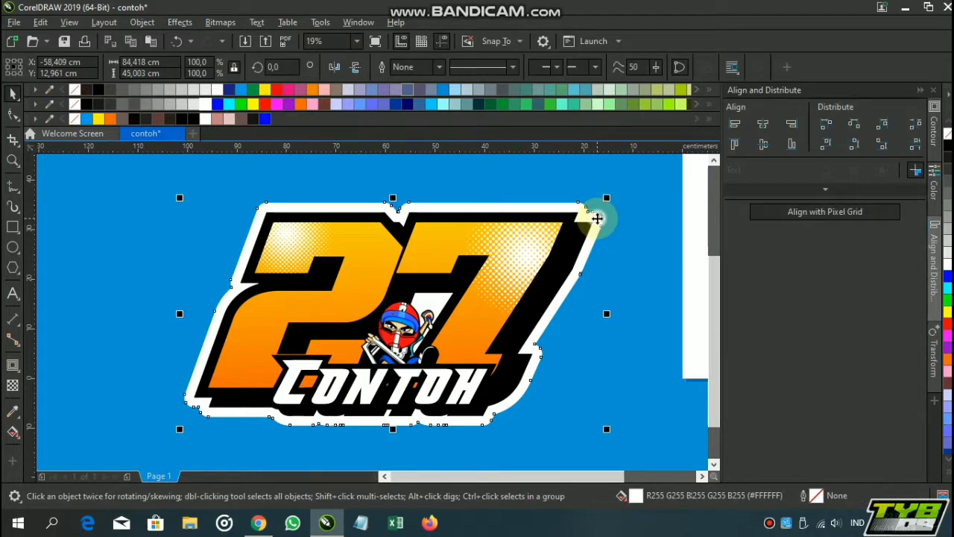
# Apply a linear fountain fill to the outer border, running diagonally from orange at the upper end to yellow at the lower end
pyautogui.click(12, 430)
pyautogui.moveTo(611, 206); pyautogui.dragTo(523, 423)
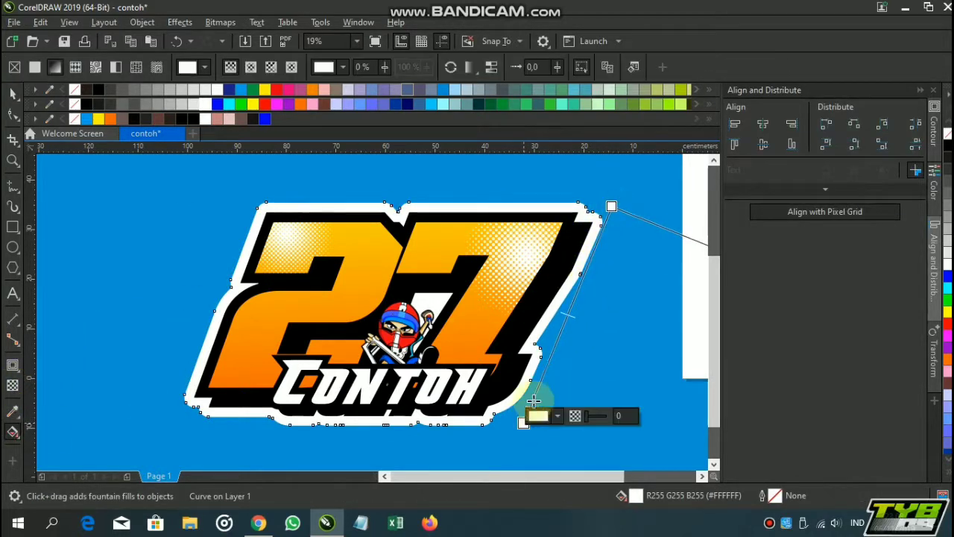
pyautogui.moveTo(539, 374); pyautogui.dragTo(517, 328)
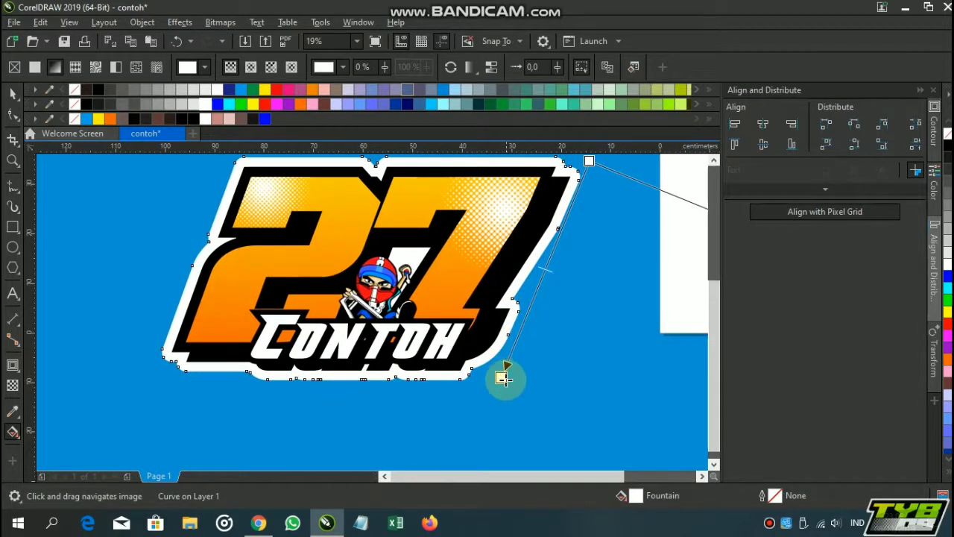
pyautogui.moveTo(503, 379); pyautogui.dragTo(501, 416)
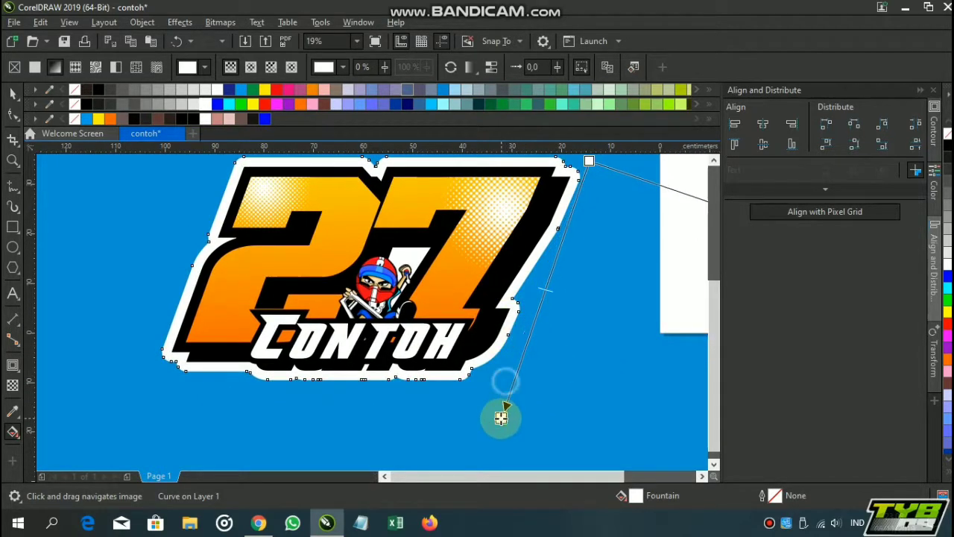
pyautogui.click(590, 161)
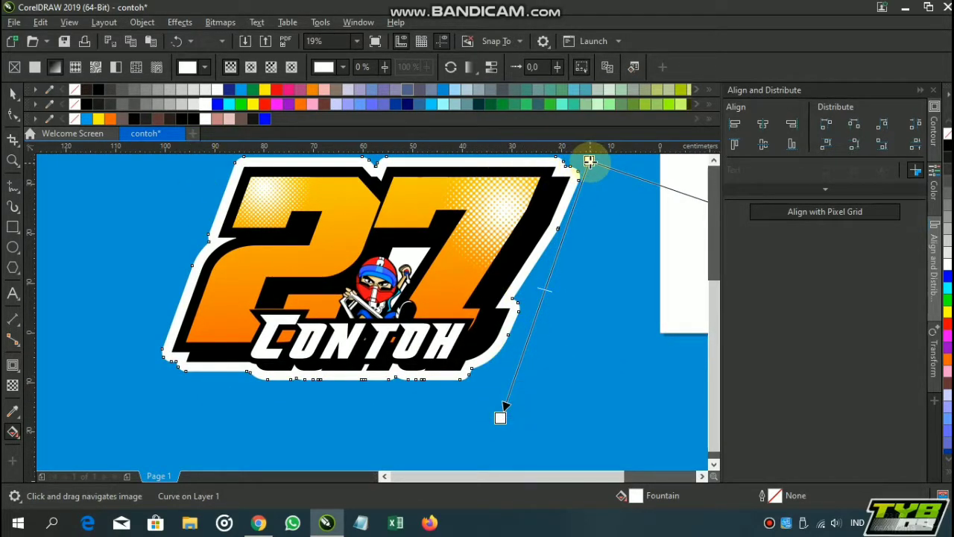
pyautogui.click(298, 103)
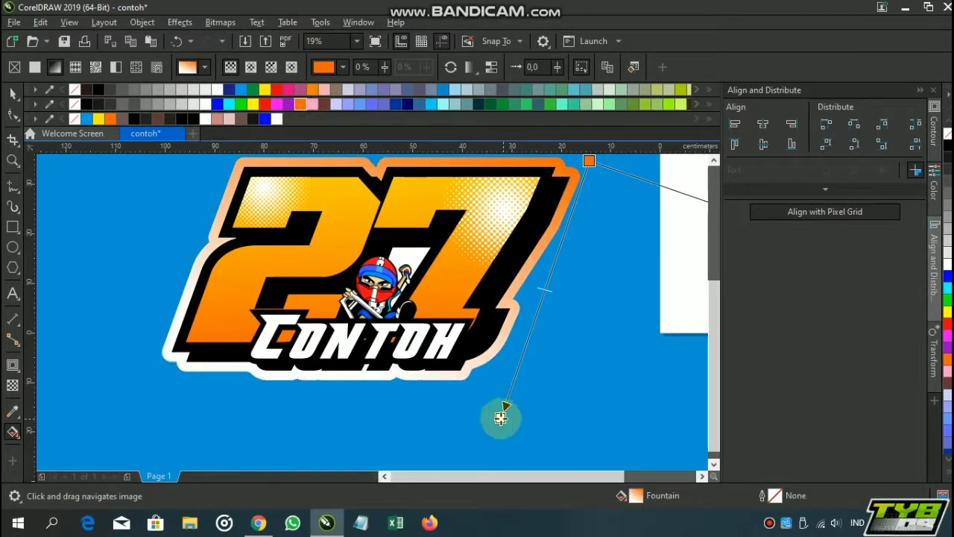
pyautogui.click(252, 89)
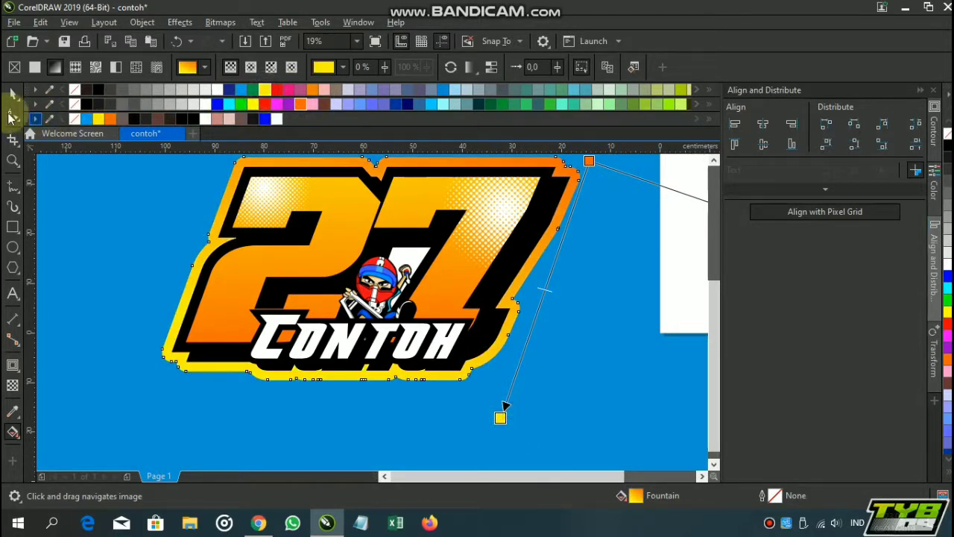
pyautogui.click(14, 95)
# Try a solid black fill on the outer border and undo it
pyautogui.scroll(-2, 251, 234)
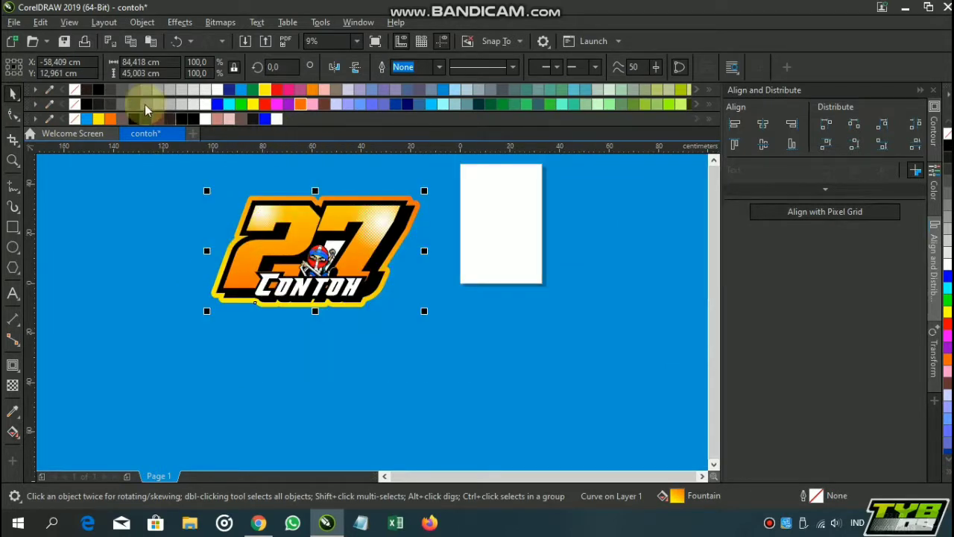
pyautogui.click(87, 103)
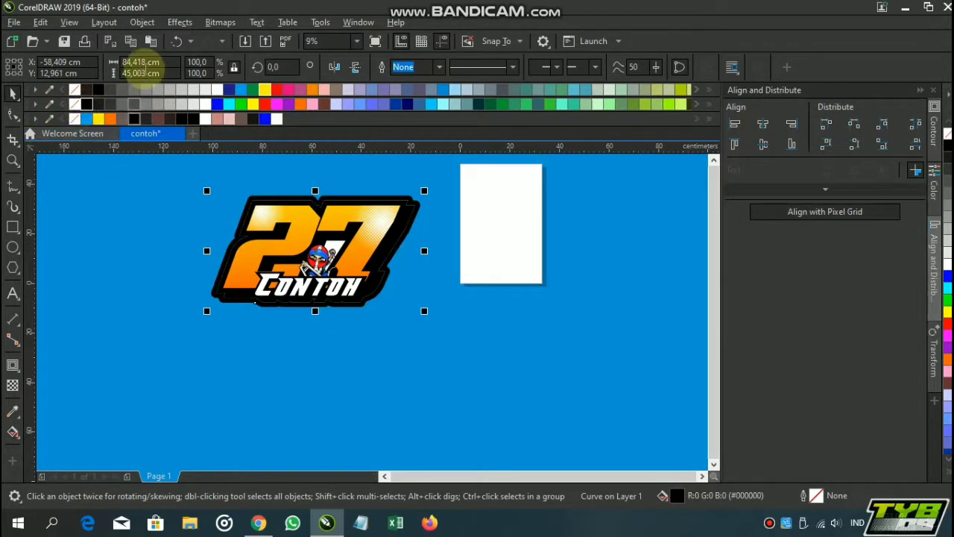
pyautogui.click(173, 43)
# Inspect the racer picture and the area behind it between the two digits
pyautogui.click(215, 185)
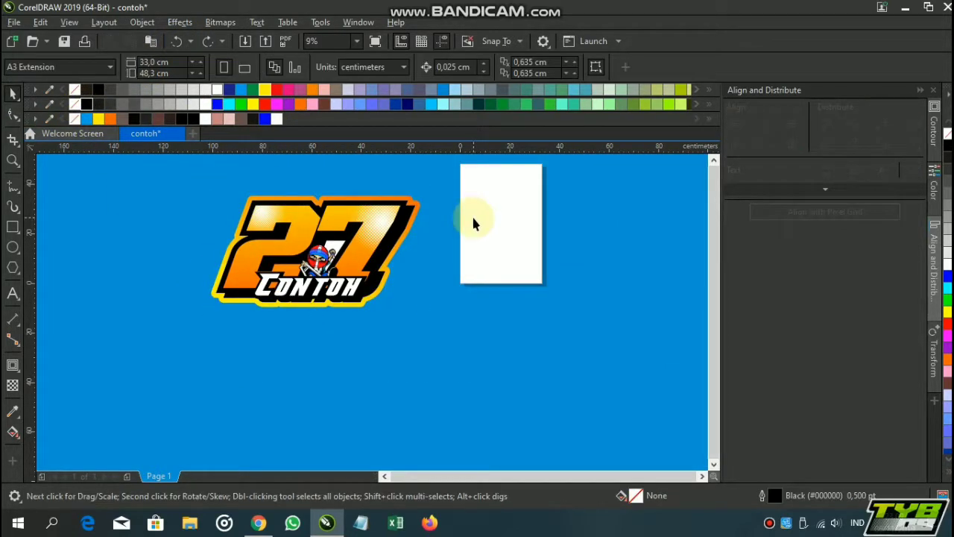
pyautogui.scroll(2, 330, 257)
pyautogui.click(341, 254)
pyautogui.scroll(-2, 345, 254)
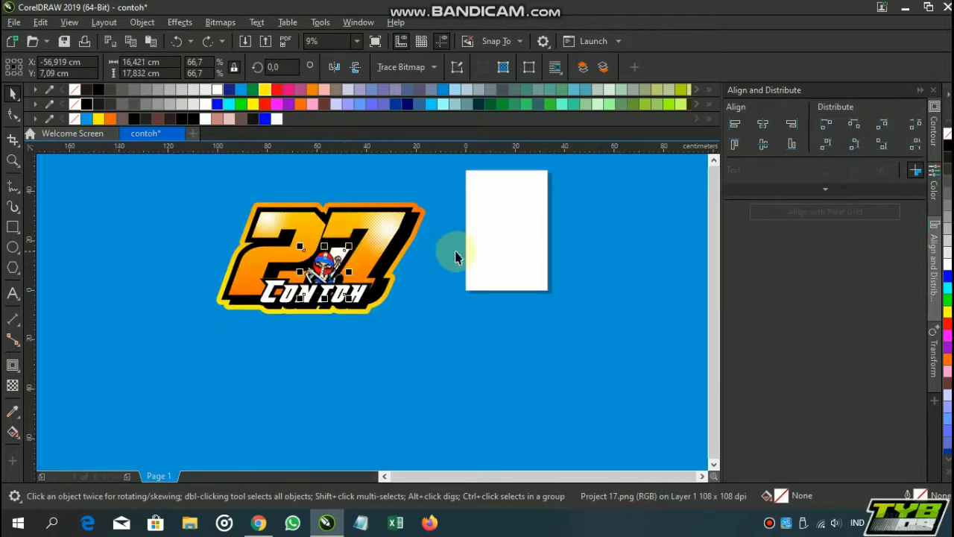
pyautogui.click(449, 252)
pyautogui.scroll(1, 326, 256)
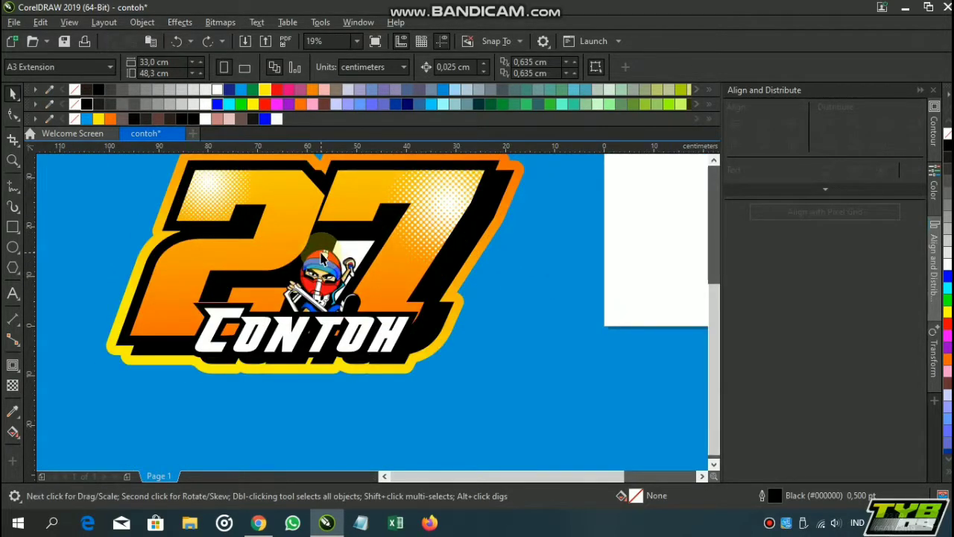
pyautogui.scroll(-1, 322, 257)
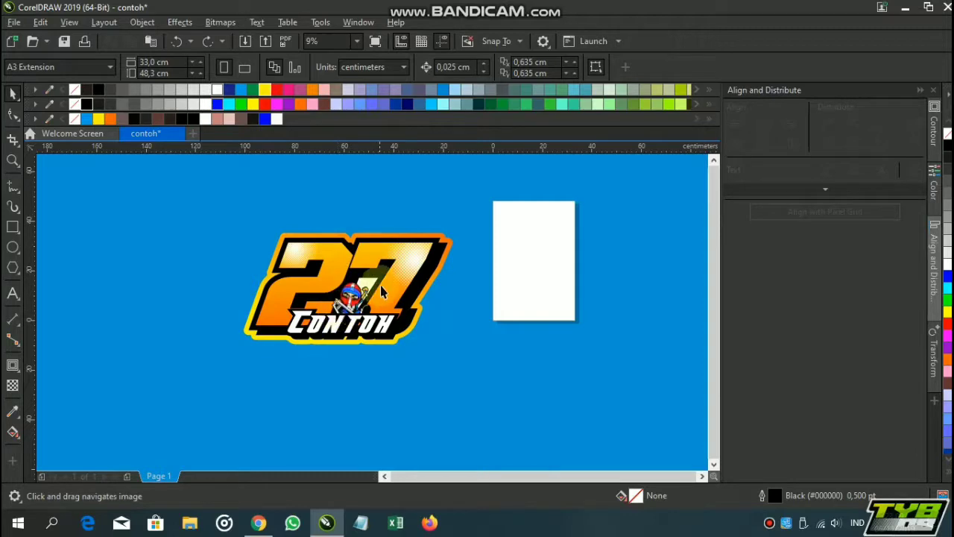
# Draw a rectangle about 29 × 22 cm around the racer picture and fill it black
pyautogui.scroll(2, 381, 292)
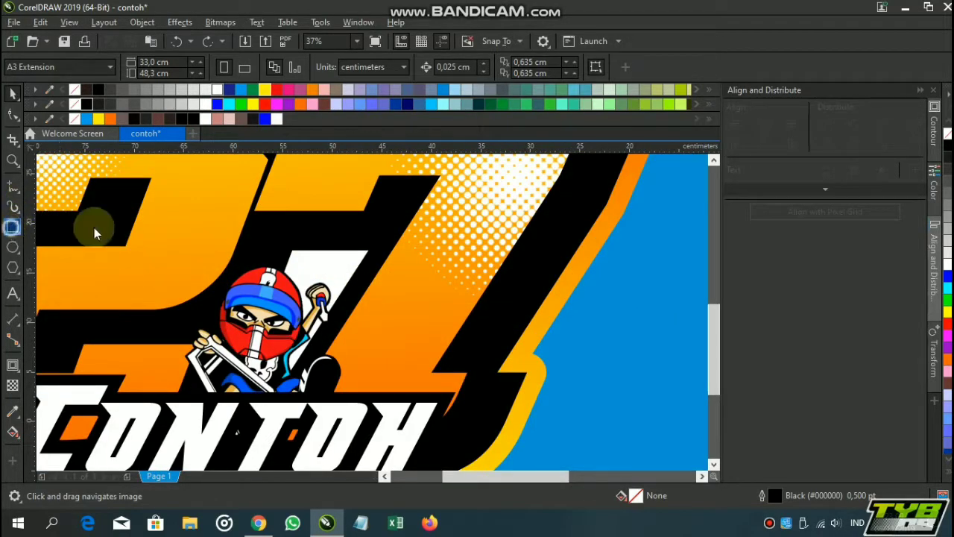
pyautogui.moveTo(171, 209)
pyautogui.mouseDown()
pyautogui.moveTo(234, 240)
pyautogui.moveTo(469, 434)
pyautogui.mouseUp()
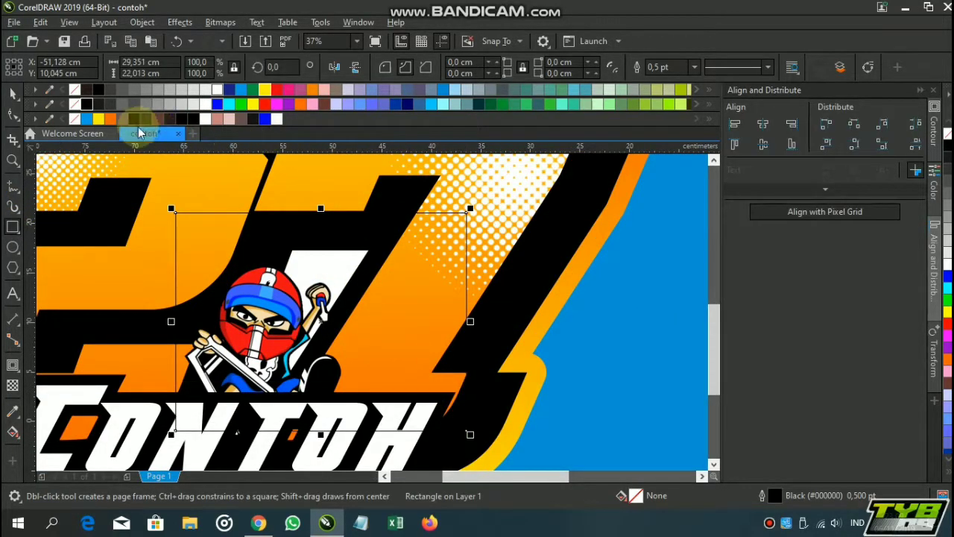
pyautogui.click(88, 109)
# Send the black rectangle to the back, one level above the gradient border, so it fills the gap behind the racer
pyautogui.hotkey('shift', 'pagedown')
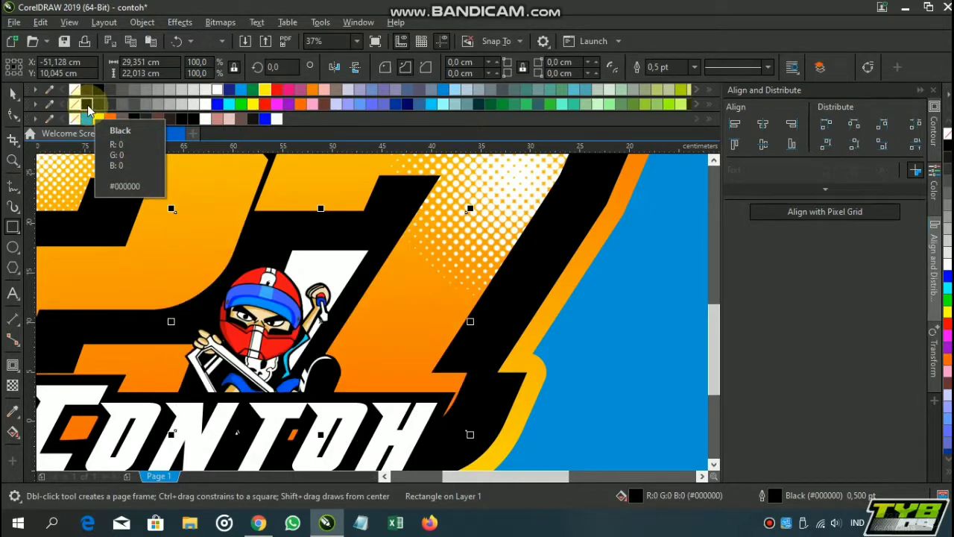
pyautogui.hotkey('ctrl', 'pageup')
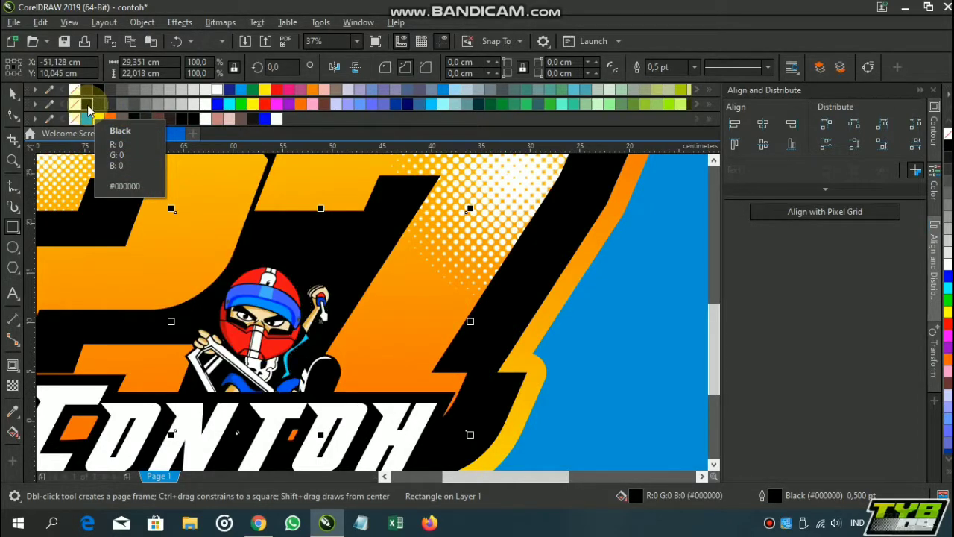
pyautogui.scroll(-2, 299, 215)
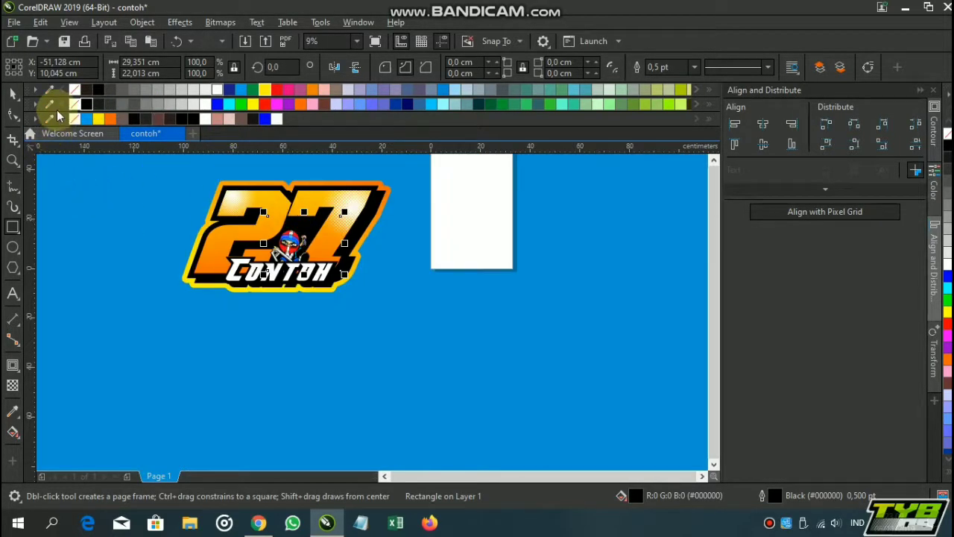
pyautogui.click(15, 92)
pyautogui.click(105, 228)
pyautogui.moveTo(316, 268); pyautogui.dragTo(377, 325)
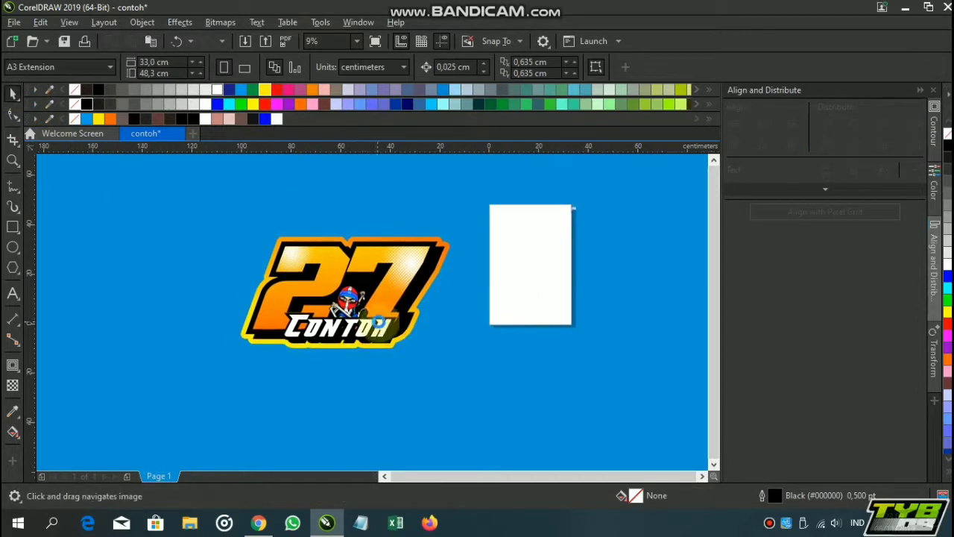
pyautogui.click(265, 39)
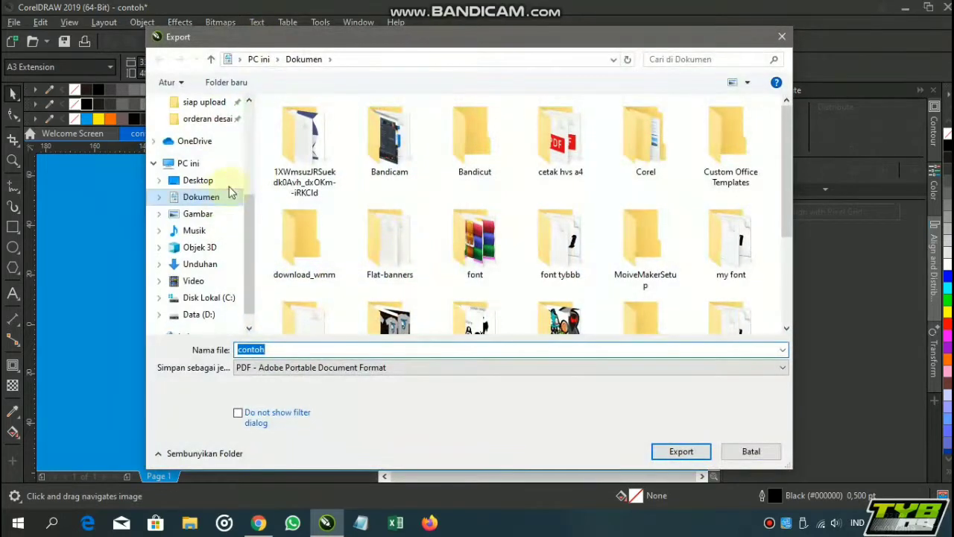
pyautogui.scroll(1, 216, 160)
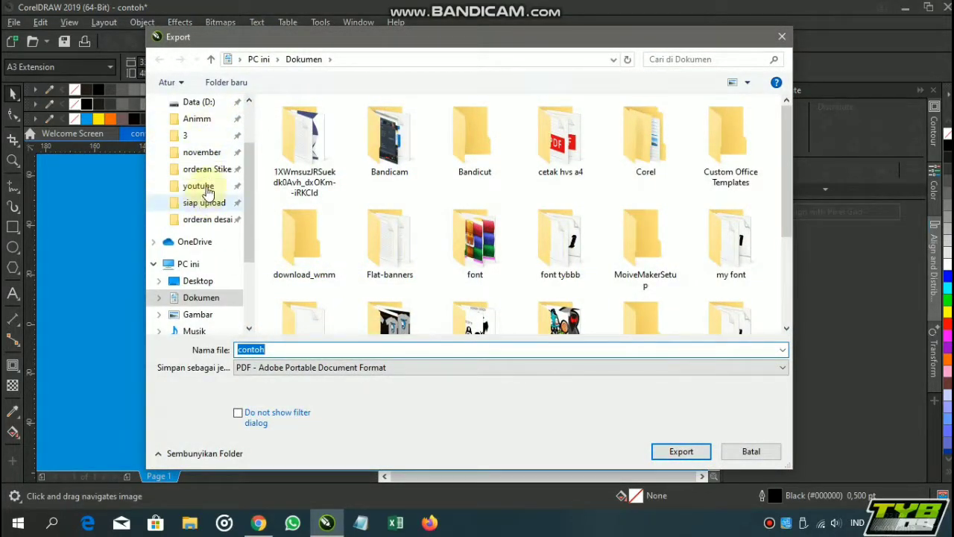
pyautogui.click(200, 186)
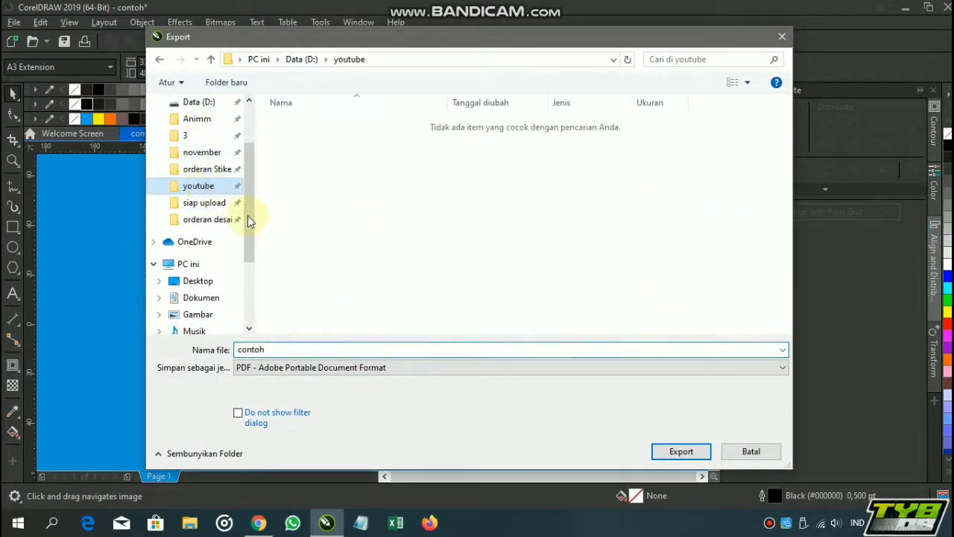
pyautogui.click(473, 367)
pyautogui.click(336, 92)
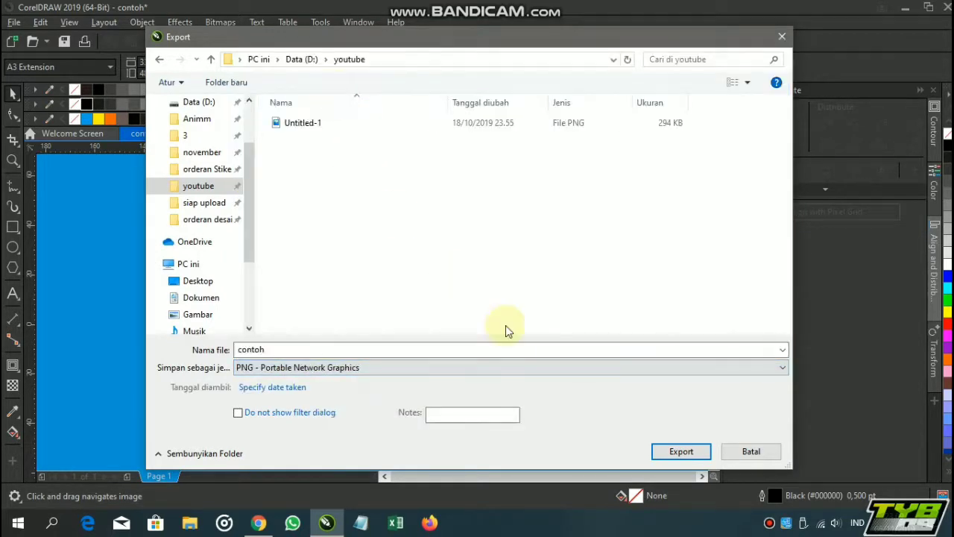
pyautogui.click(780, 37)
# Group all objects of the 27 Contoh design and move the group towards the page
pyautogui.moveTo(195, 207); pyautogui.dragTo(574, 439)
pyautogui.hotkey('ctrl', 'g')
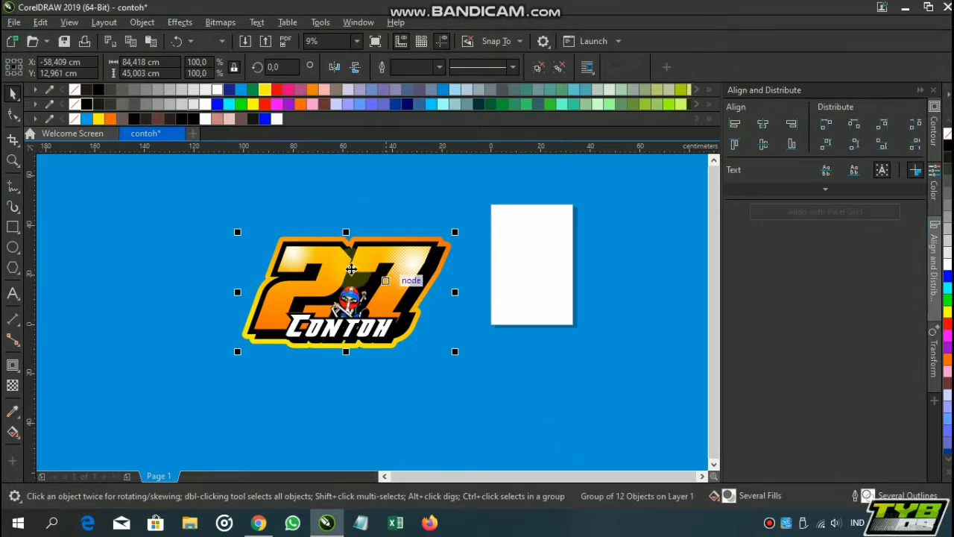
pyautogui.moveTo(354, 270); pyautogui.dragTo(424, 270)
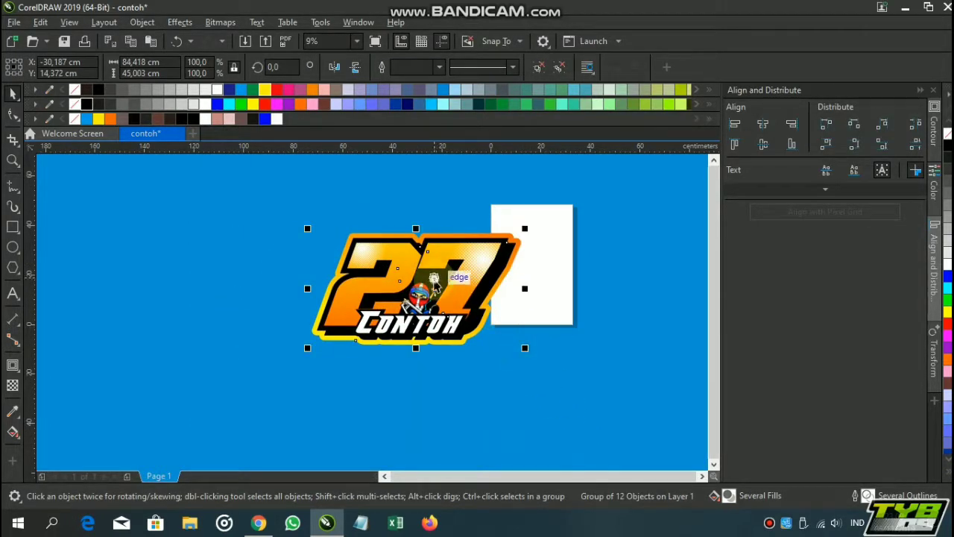
# Scale the grouped 27 Contoh design down proportionally to about 22.6 × 12 cm
pyautogui.press('Escape')
pyautogui.click(452, 290)
pyautogui.moveTo(525, 351); pyautogui.dragTo(470, 305)
pyautogui.scroll(2, 419, 292)
pyautogui.scroll(-3, 436, 296)
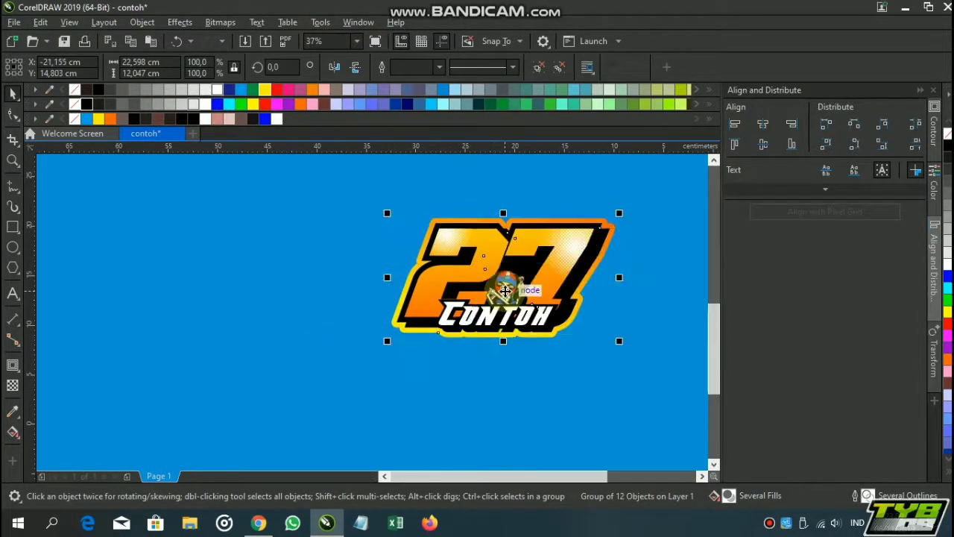
# Place the grouped design on the white page and scale it down further to fit well inside
pyautogui.moveTo(379, 288); pyautogui.dragTo(472, 270)
pyautogui.scroll(3, 472, 270)
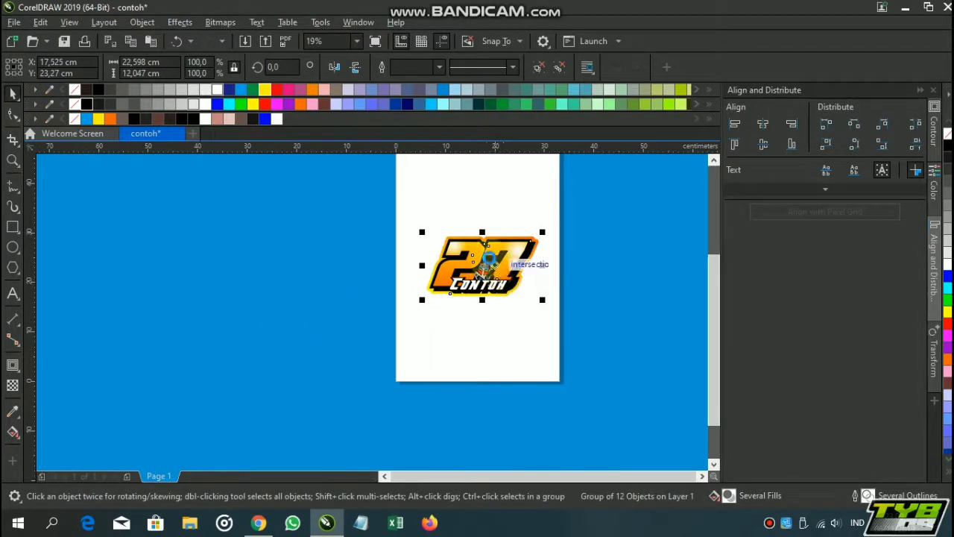
pyautogui.scroll(-1, 485, 256)
pyautogui.moveTo(588, 340); pyautogui.dragTo(575, 308)
pyautogui.press('Escape')
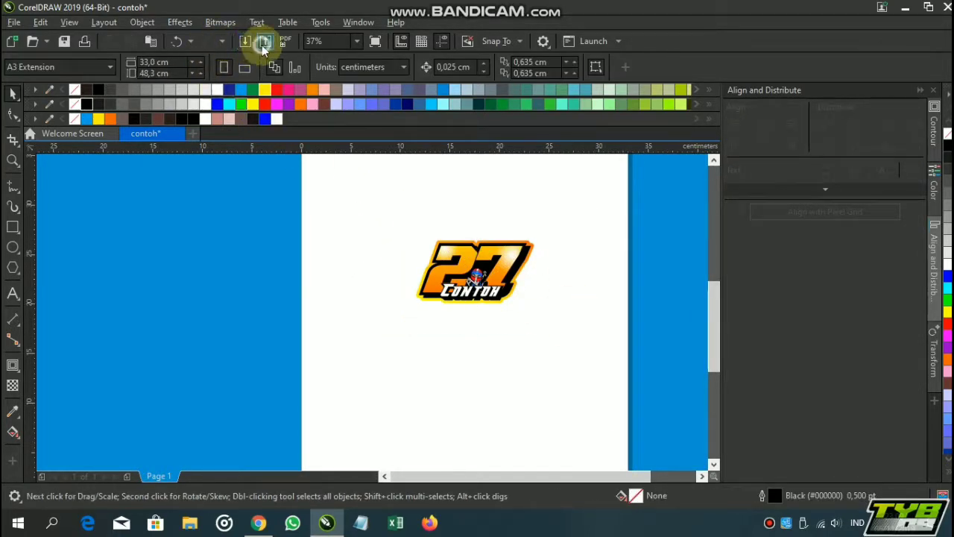
# Set up an export named contoh in the youtube folder on drive D, in PNG - Portable Network Graphics format
pyautogui.click(261, 45)
pyautogui.scroll(2, 202, 138)
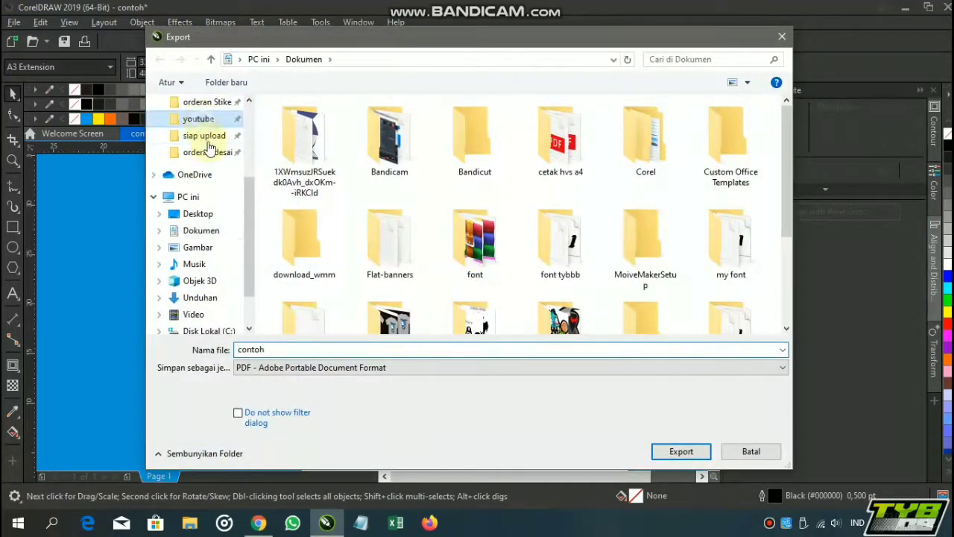
pyautogui.click(475, 365)
pyautogui.click(341, 102)
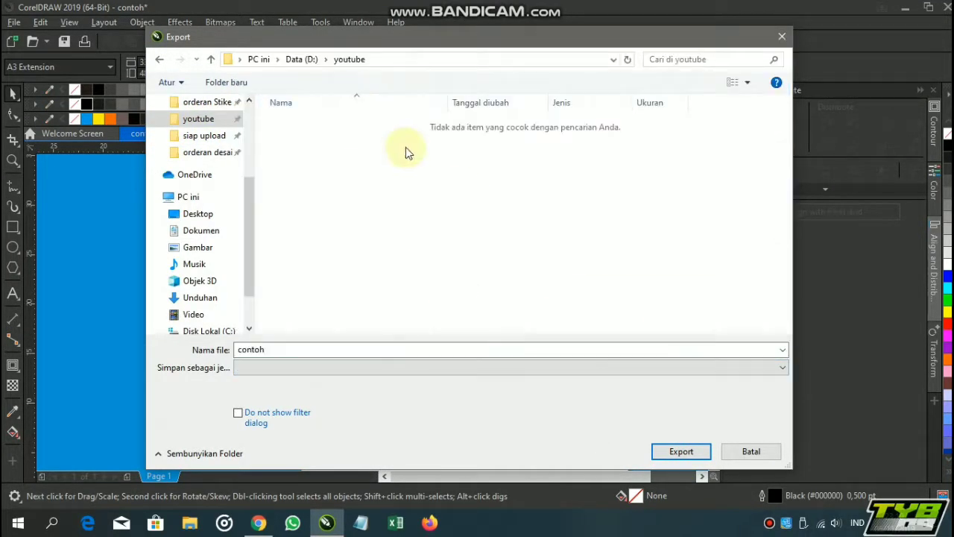
pyautogui.click(439, 367)
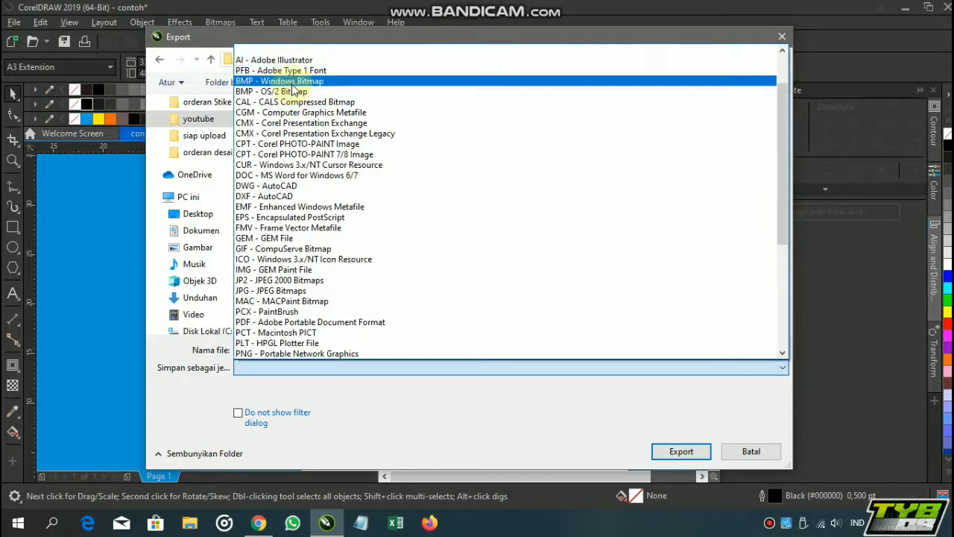
pyautogui.scroll(2, 292, 90)
pyautogui.click(294, 90)
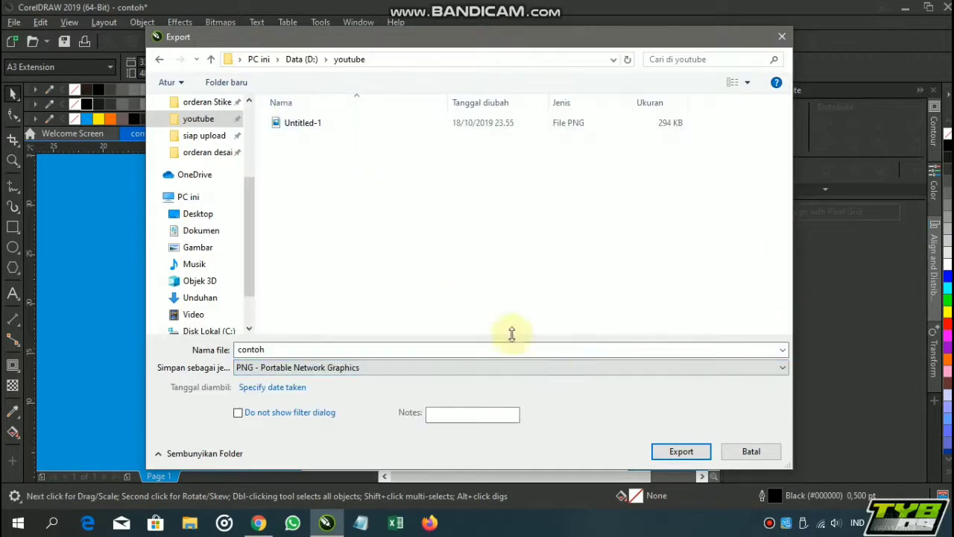
# Export the design as a PNG in RGB Color (24-bit) mode with a transparent background
pyautogui.click(680, 452)
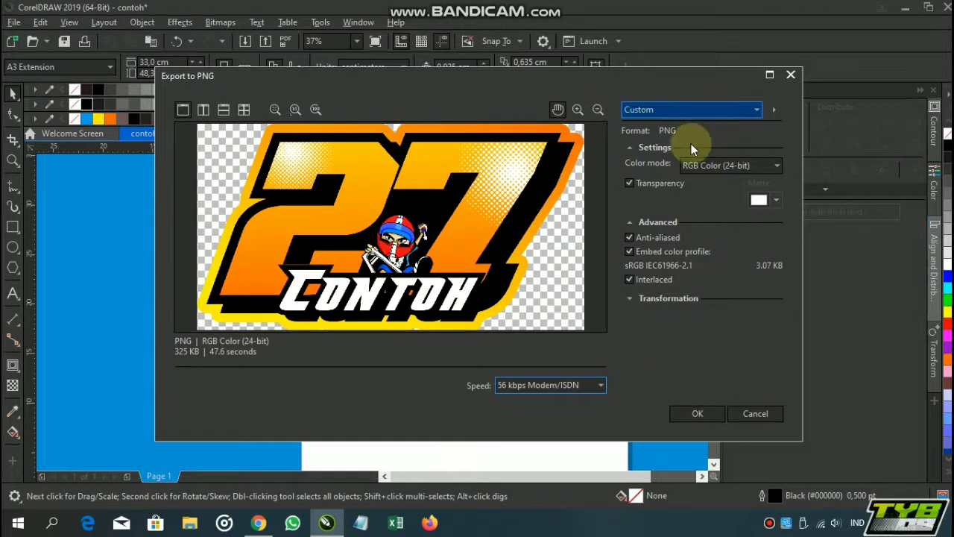
pyautogui.click(779, 168)
pyautogui.click(780, 167)
pyautogui.click(697, 415)
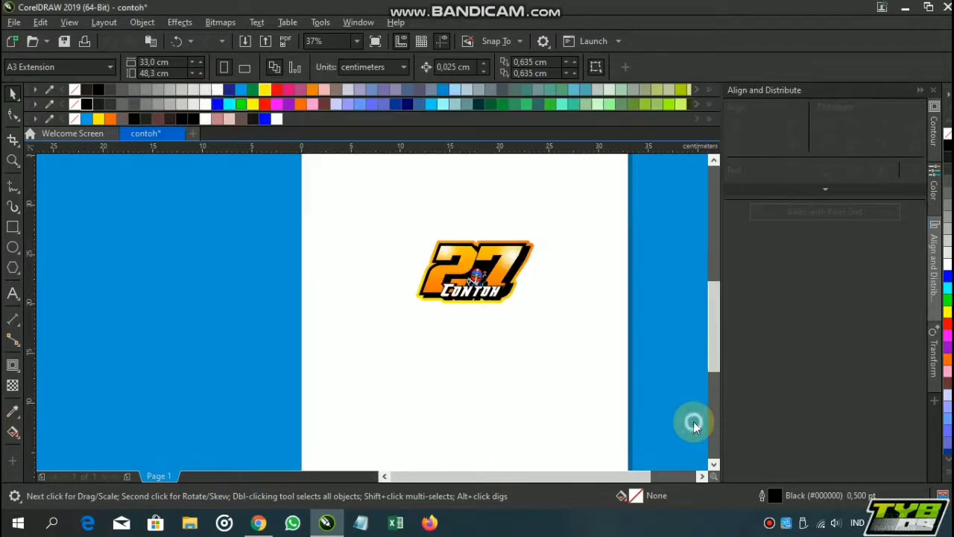